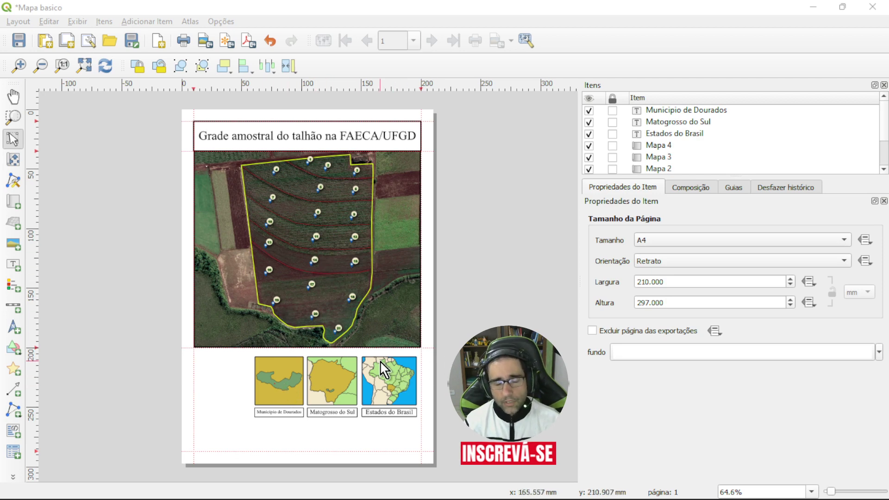
Add an overview to Mapa 2, the Brazilian states map, using Mapa 3 as its map frame.
click(398, 384)
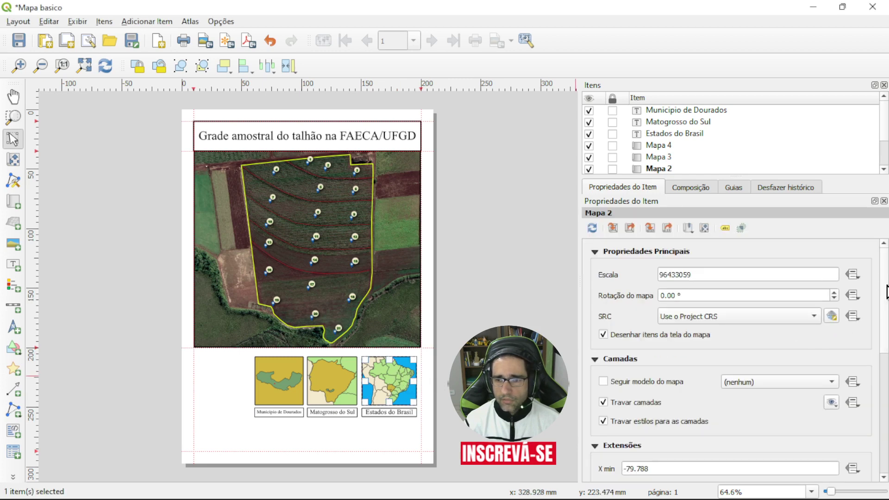
drag(886, 292, 886, 419)
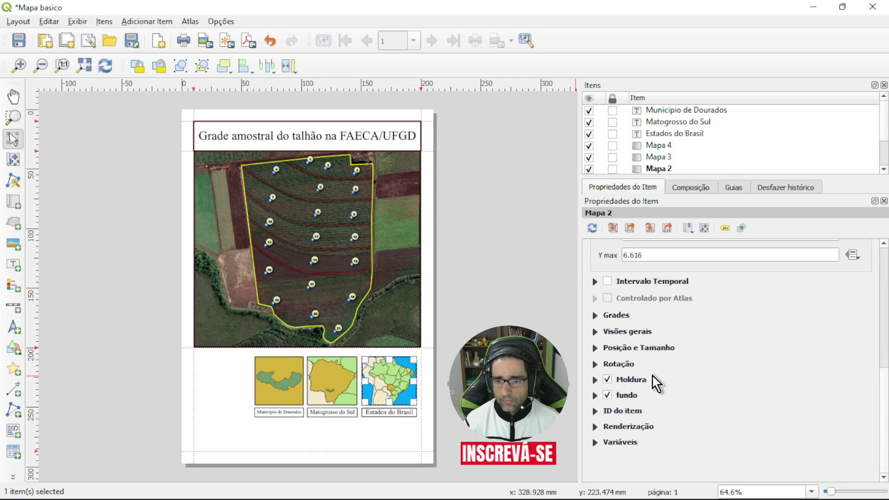
click(596, 332)
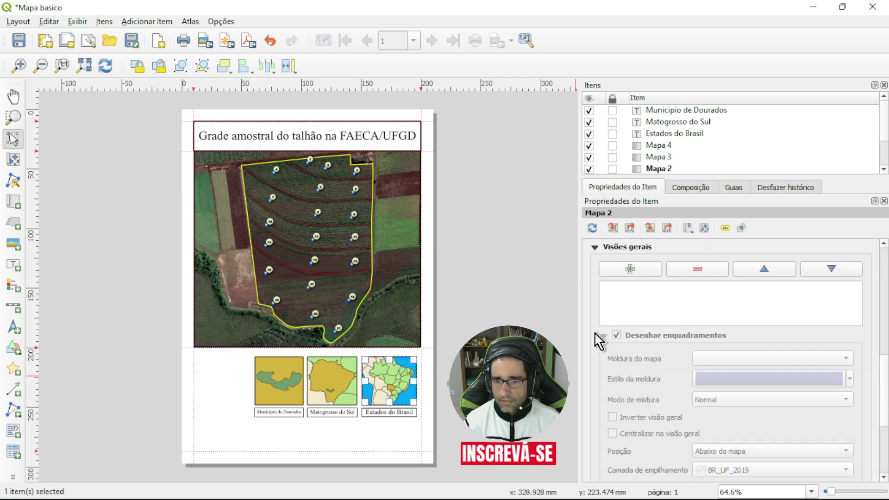
click(644, 272)
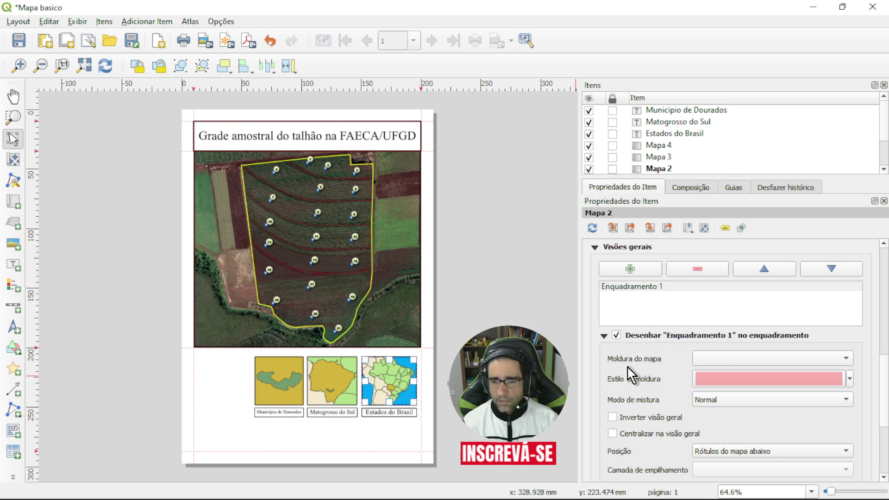
click(726, 359)
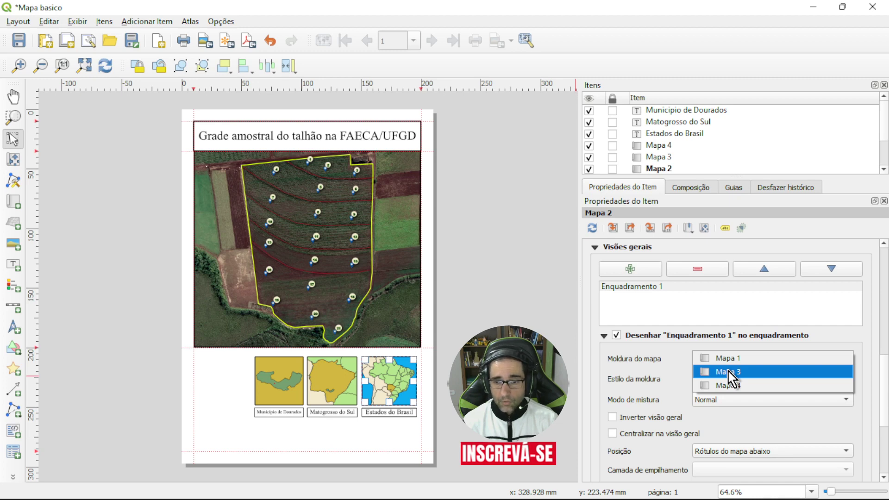
click(730, 371)
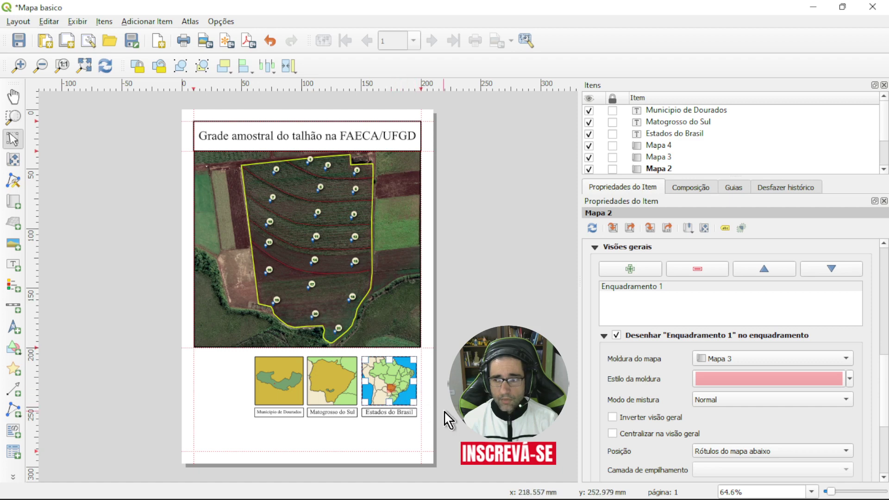
Examine the overview highlight on the Brazil map and the colour options for its frame style.
scroll(424, 418, up, 3)
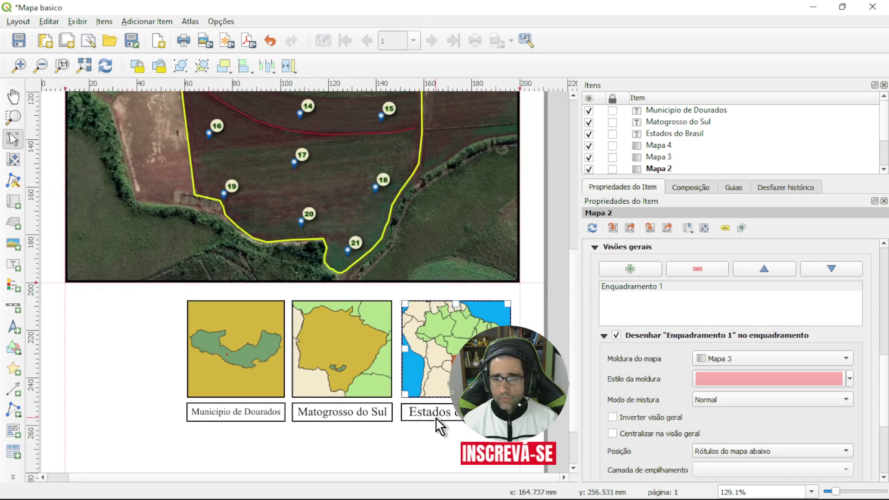
drag(418, 477, 448, 473)
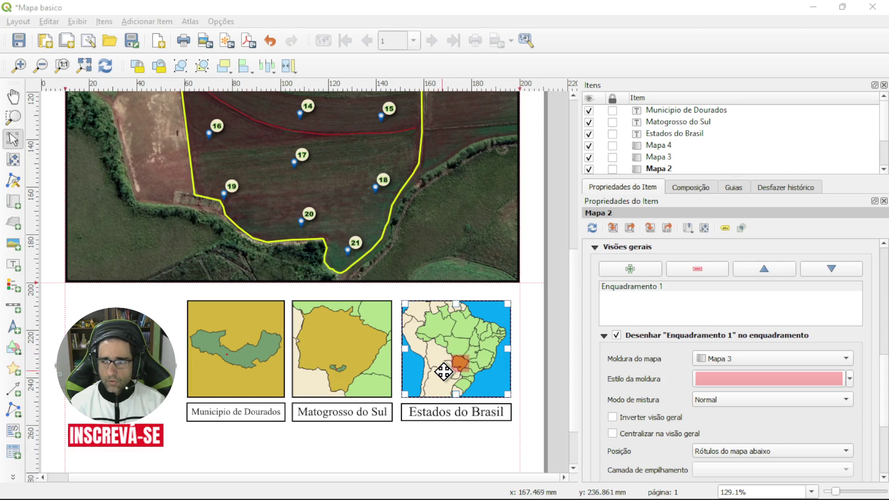
click(850, 379)
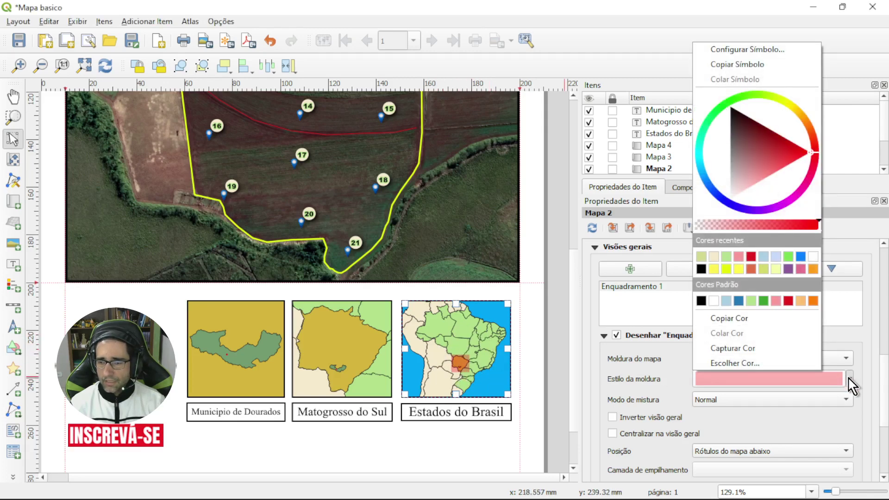
click(849, 378)
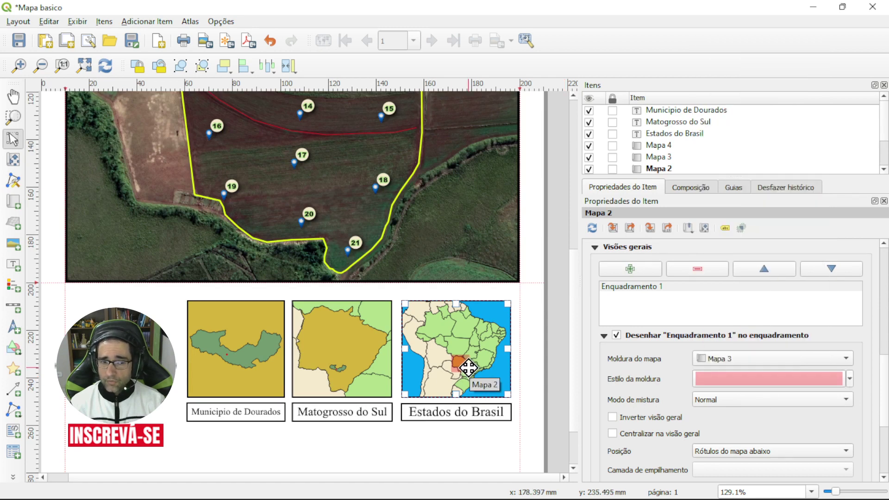
Add an overview to Mapa 3, the Mato Grosso do Sul map, using Mapa 4 as its map frame.
click(343, 342)
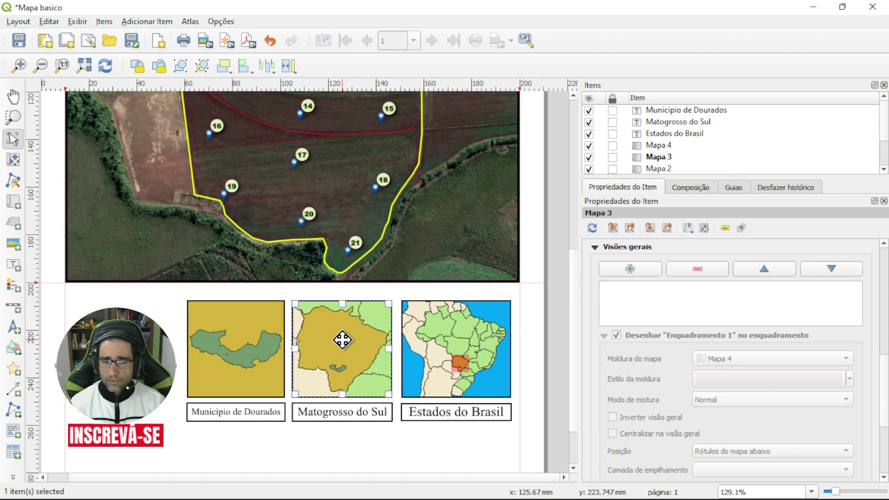
click(631, 269)
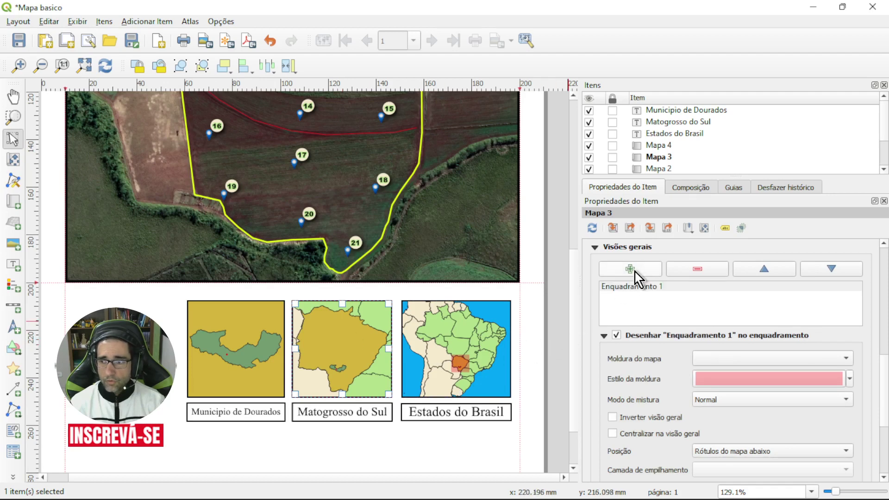
click(737, 360)
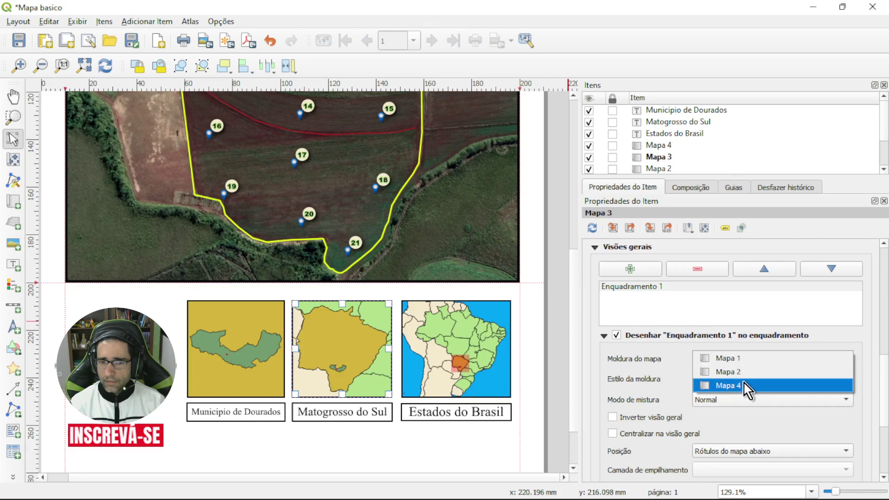
click(736, 374)
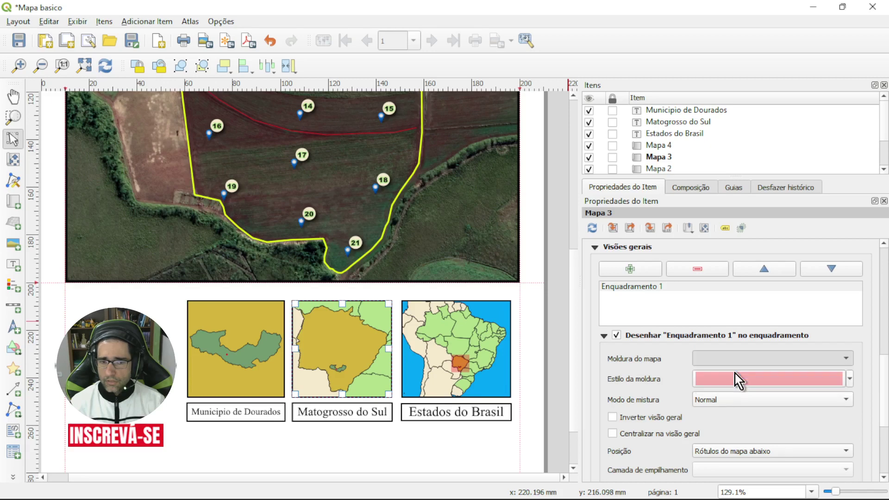
click(734, 361)
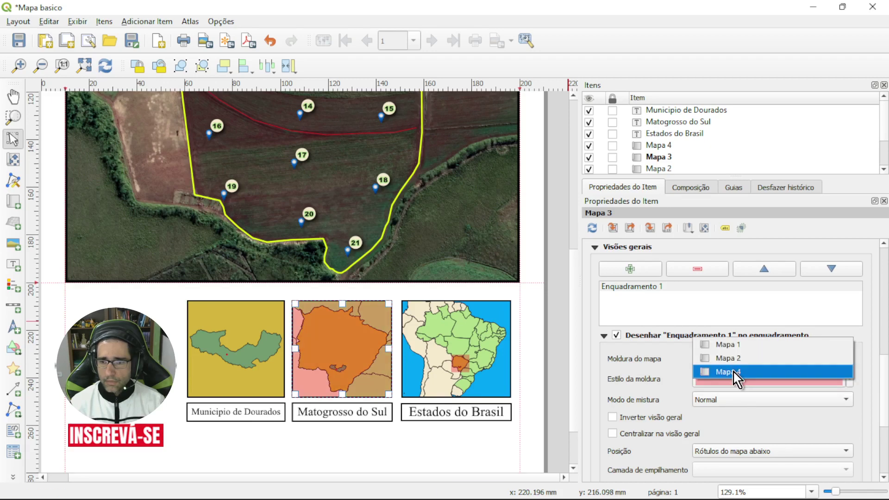
click(738, 372)
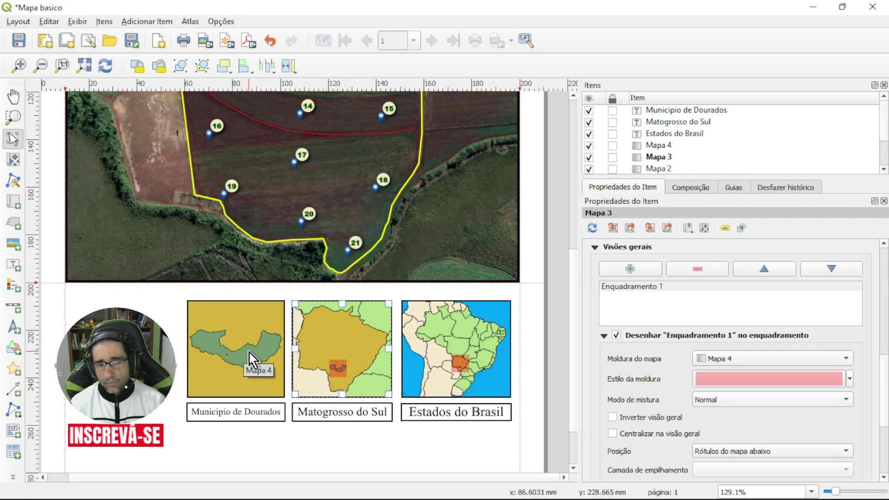
Try adding an overview to Mapa 4, the Dourados map, with Mapa 1 as its map frame.
click(247, 363)
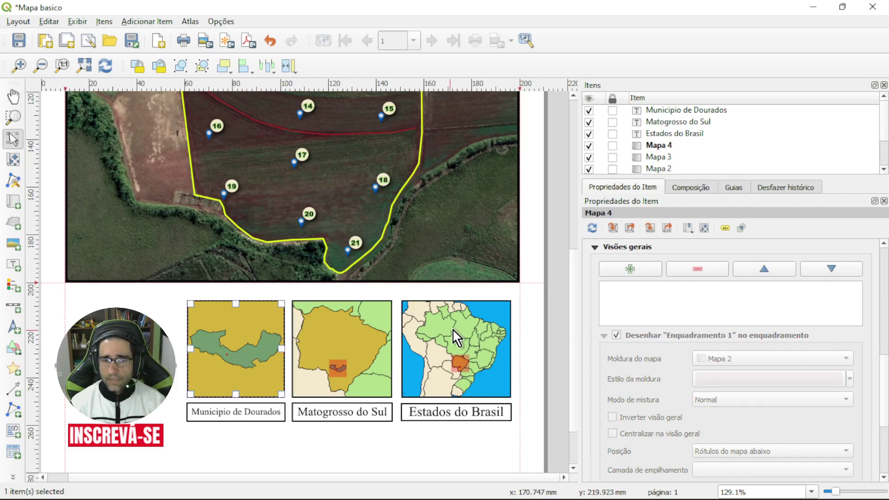
click(659, 272)
click(743, 356)
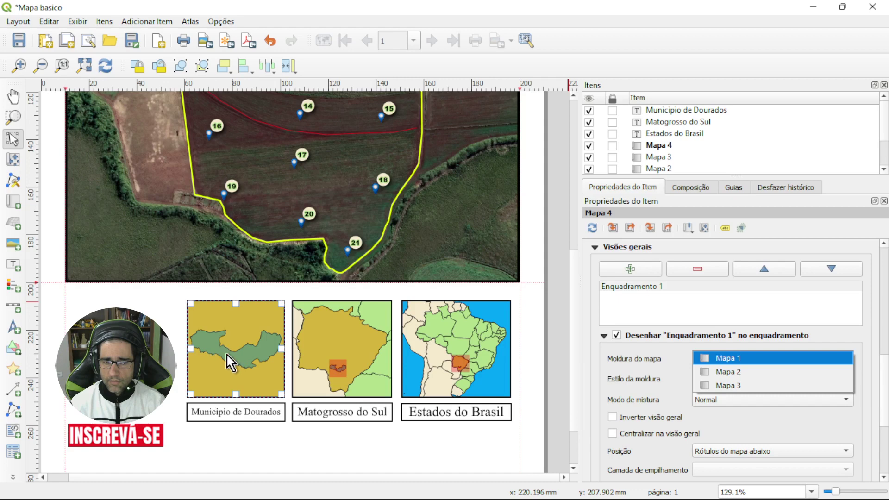
click(743, 359)
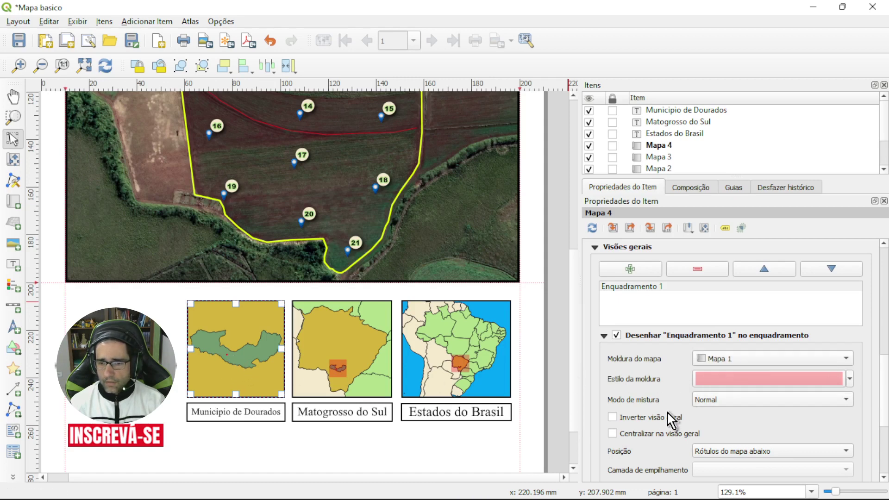
Try the invert and center options for the Mapa 1 overview on Mapa 4.
click(646, 419)
click(643, 419)
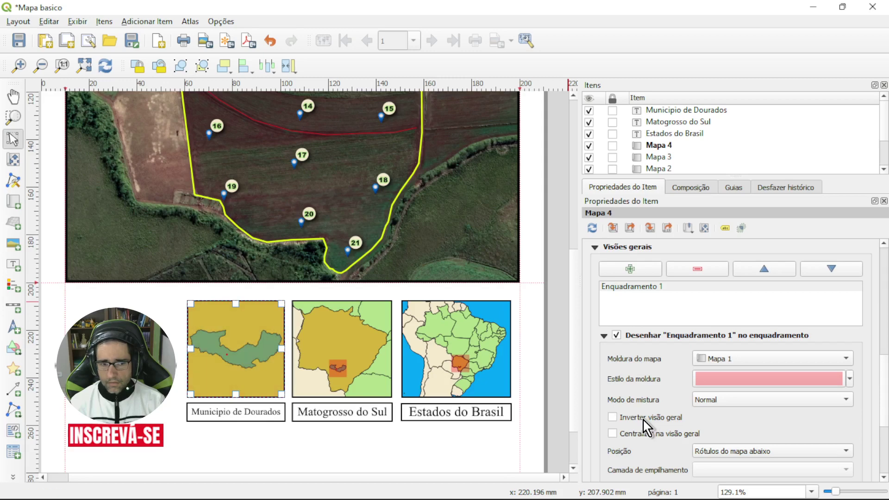
click(736, 360)
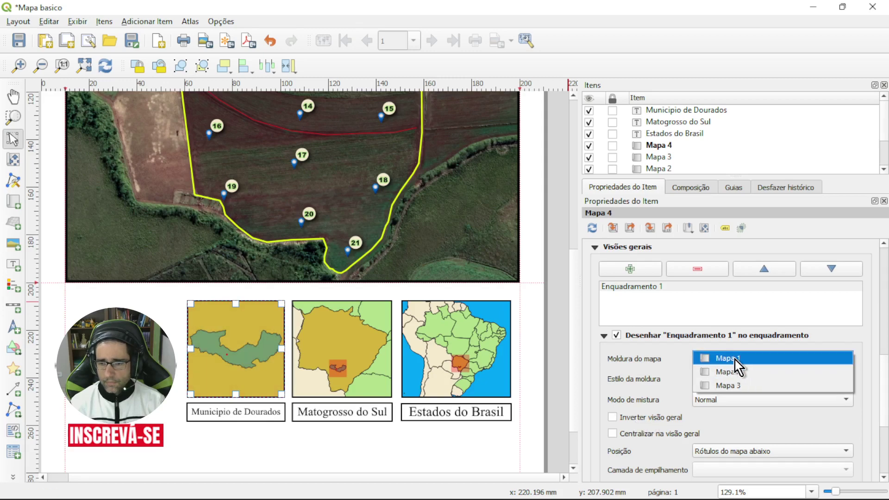
click(737, 360)
click(631, 435)
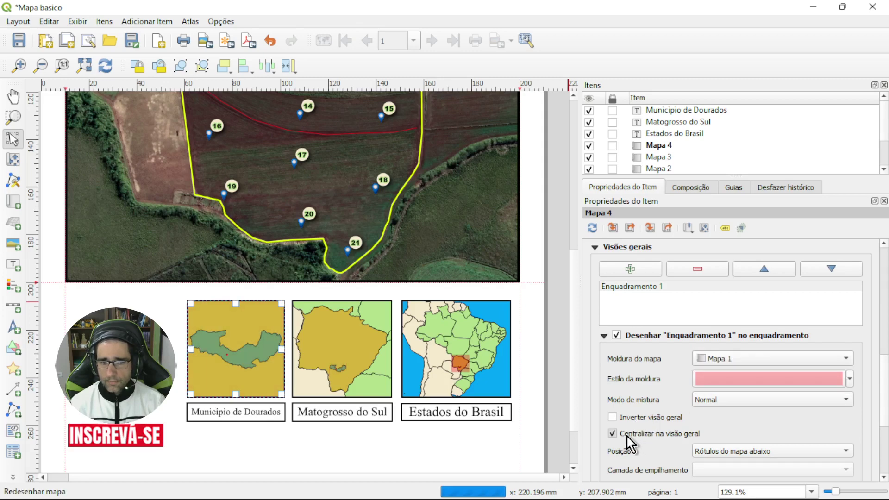
click(630, 436)
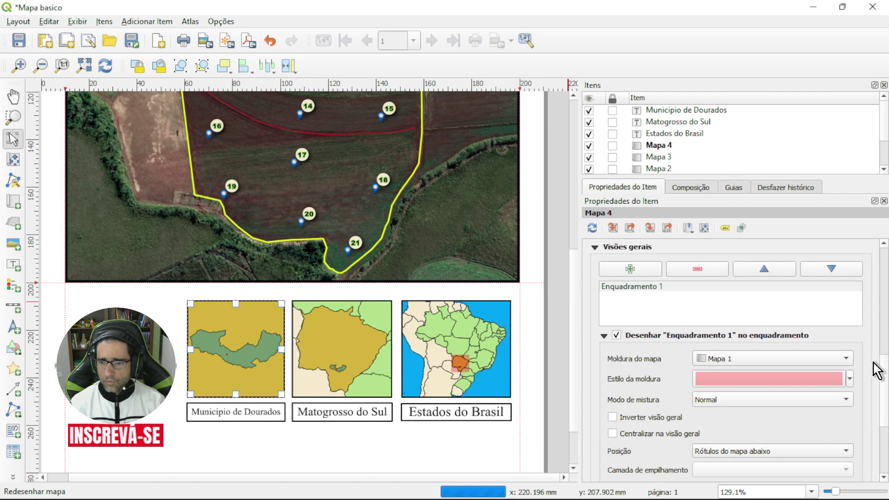
Remove the Mapa 1 overview from Mapa 4.
drag(882, 367, 853, 367)
click(787, 343)
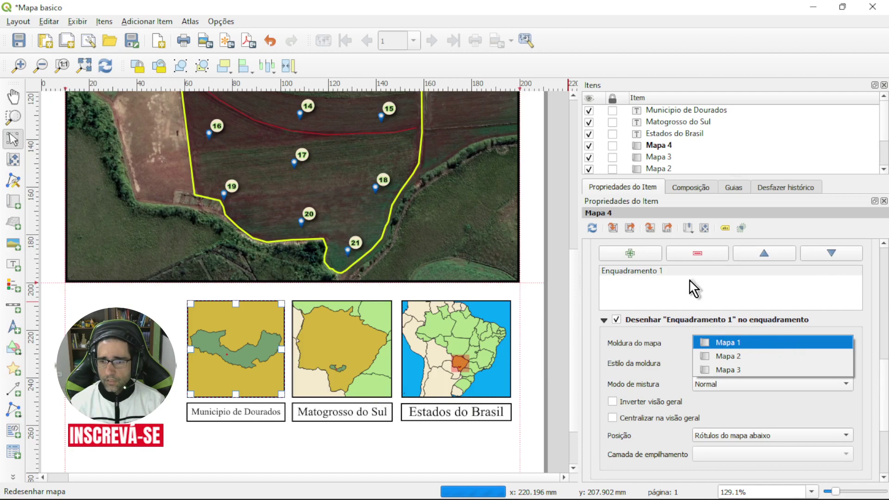
click(653, 274)
click(697, 253)
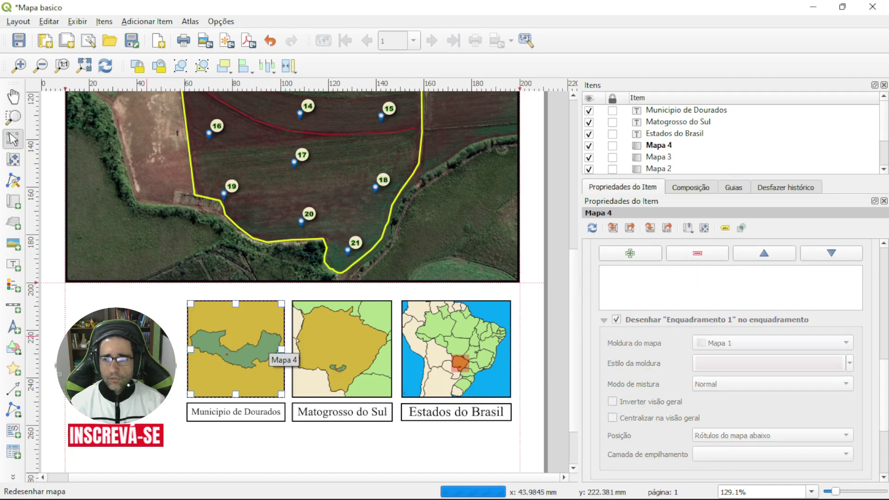
Select Mapa 2 and review its overview settings.
scroll(148, 341, down, 1)
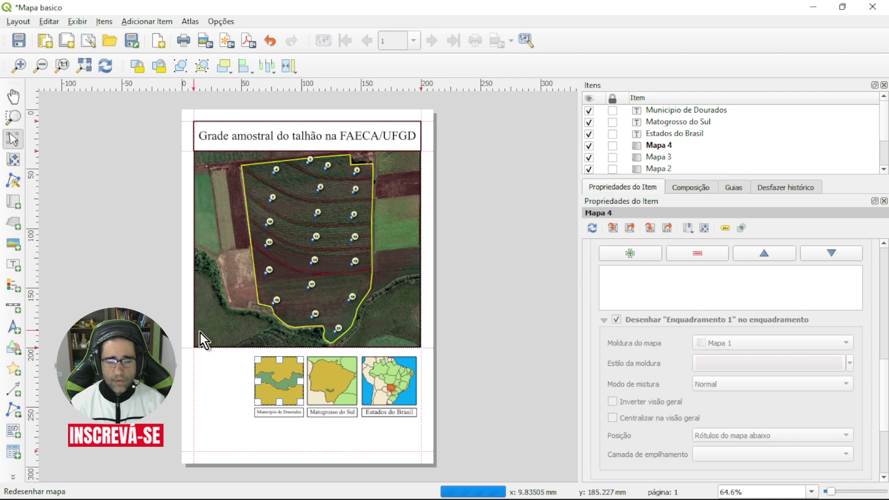
click(428, 374)
click(394, 393)
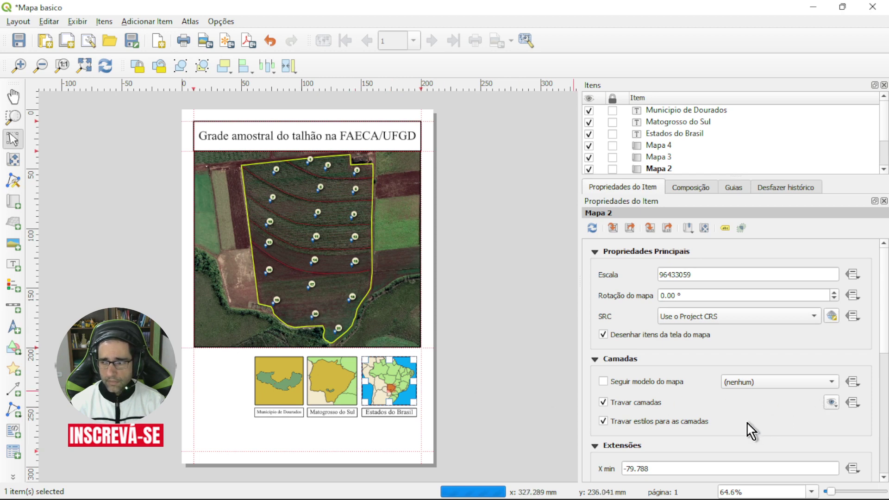
scroll(738, 432, down, 10)
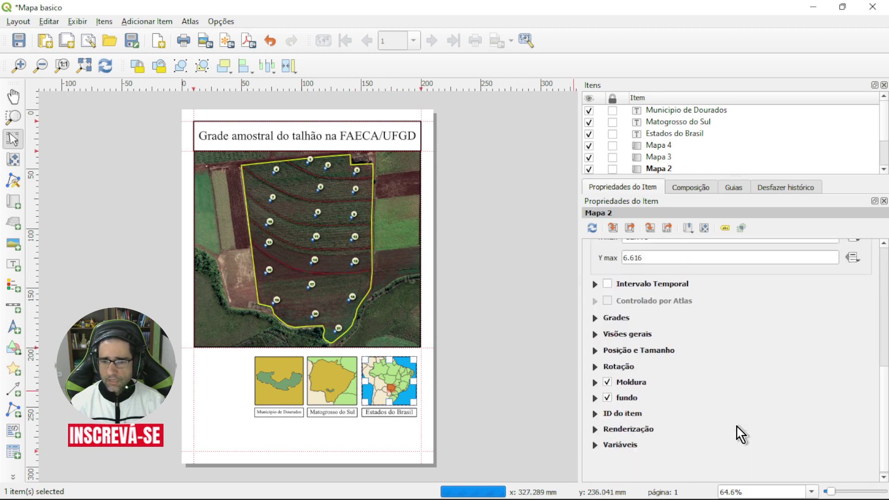
click(594, 334)
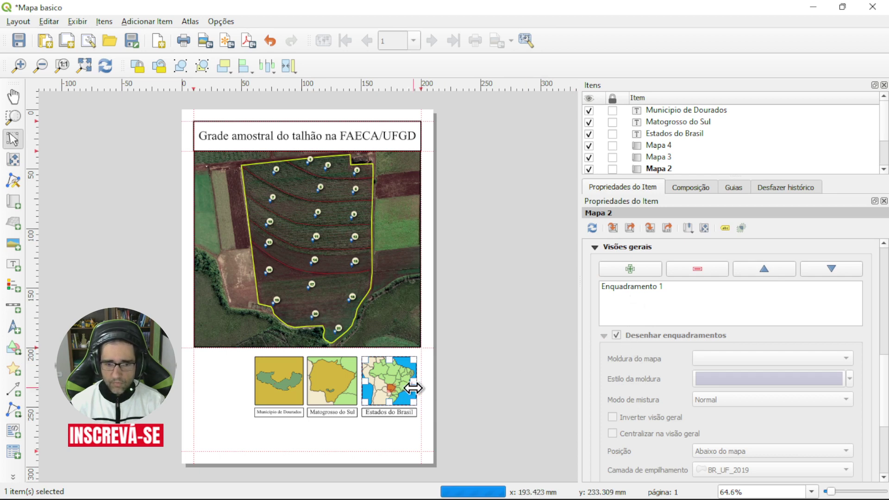
Draw an arrow from the Dourados municipality inset to the field's lower-left corner on Mapa 1, then slightly lower its tip.
click(19, 396)
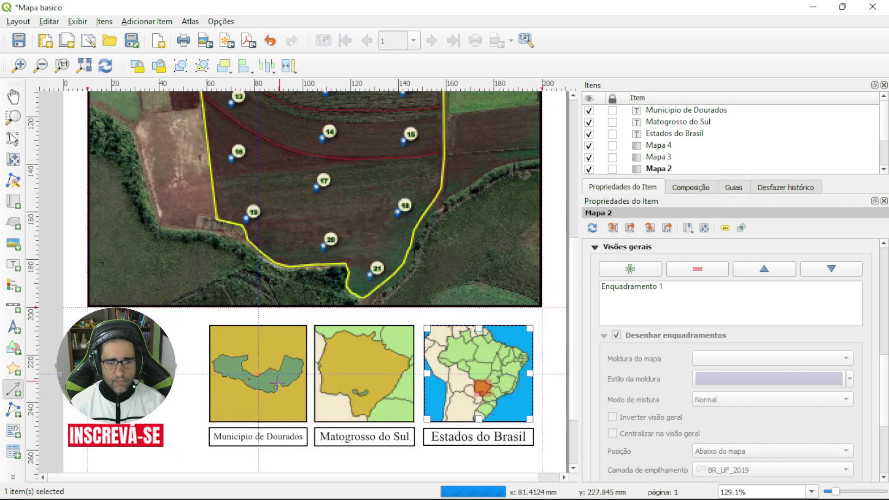
scroll(275, 382, up, 1)
scroll(249, 383, up, 1)
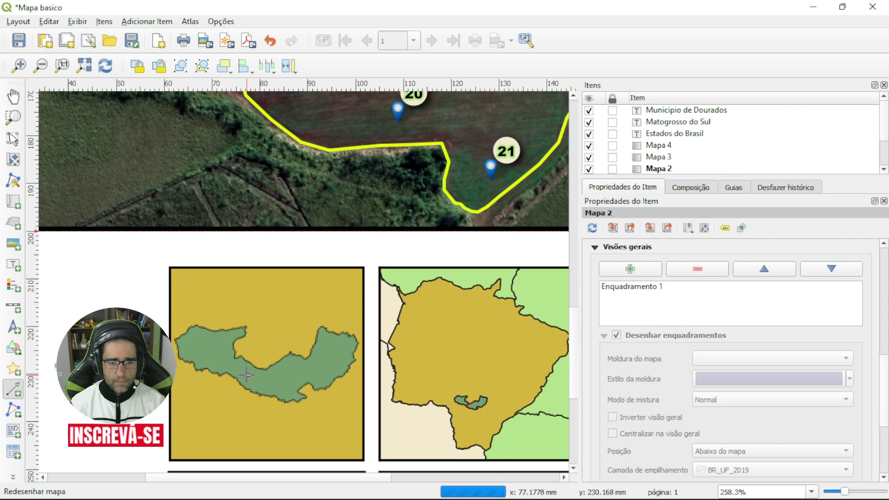
scroll(245, 375, down, 3)
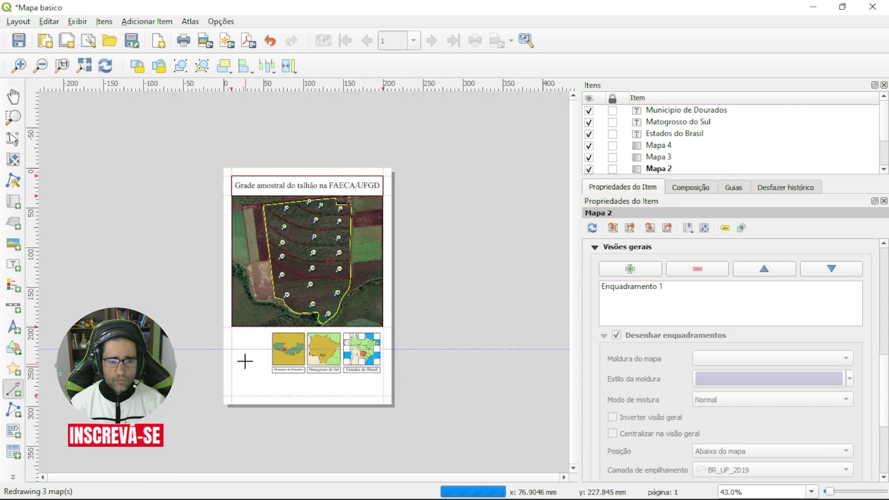
scroll(252, 289, down, 1)
scroll(287, 286, up, 1)
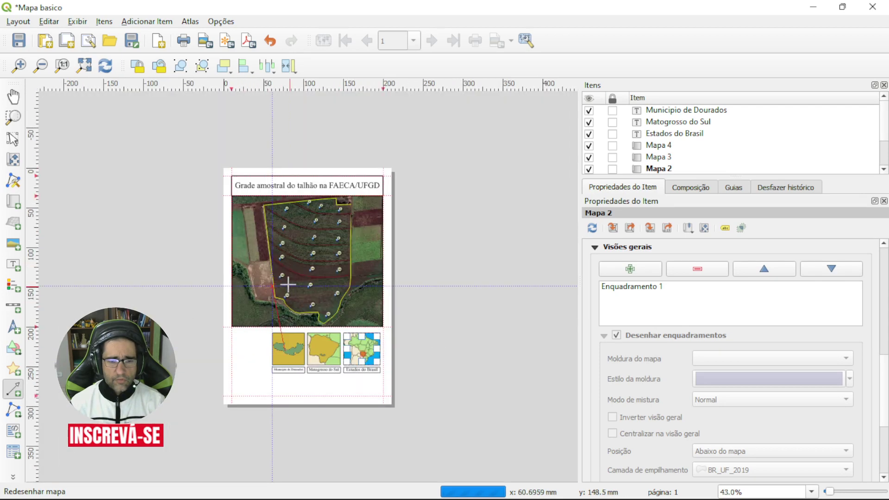
scroll(282, 294, up, 1)
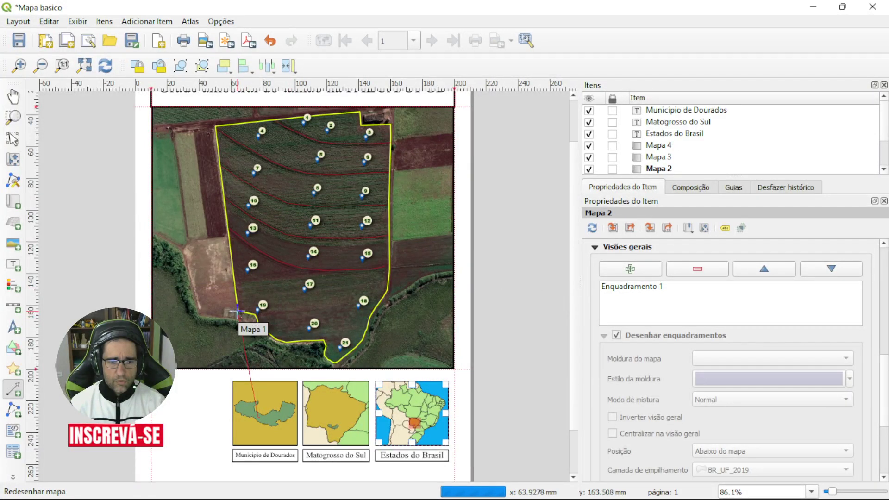
click(239, 310)
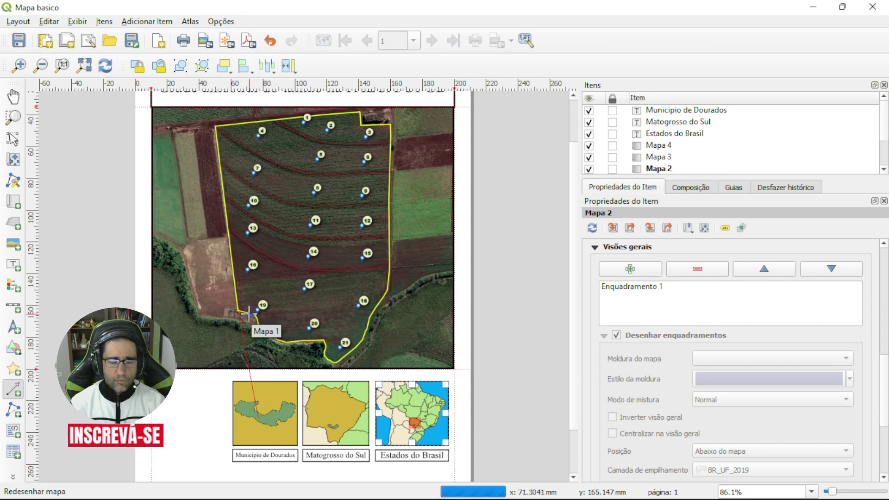
right_click(248, 314)
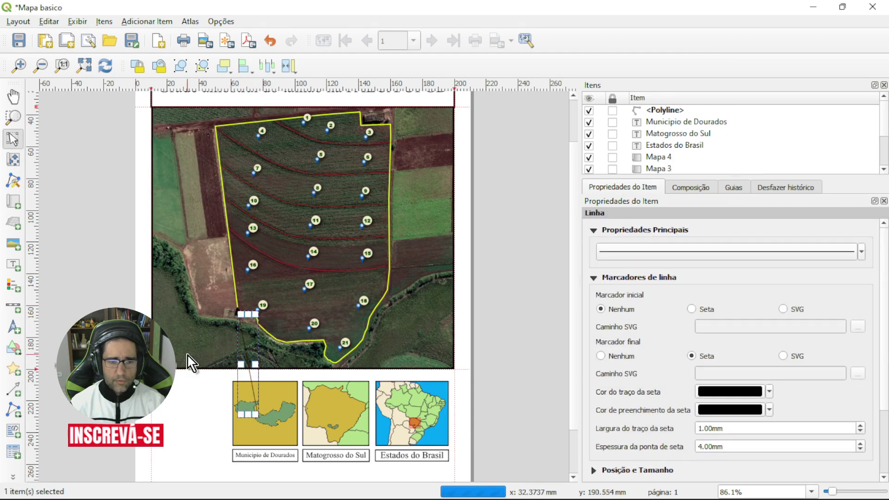
drag(248, 314, 249, 319)
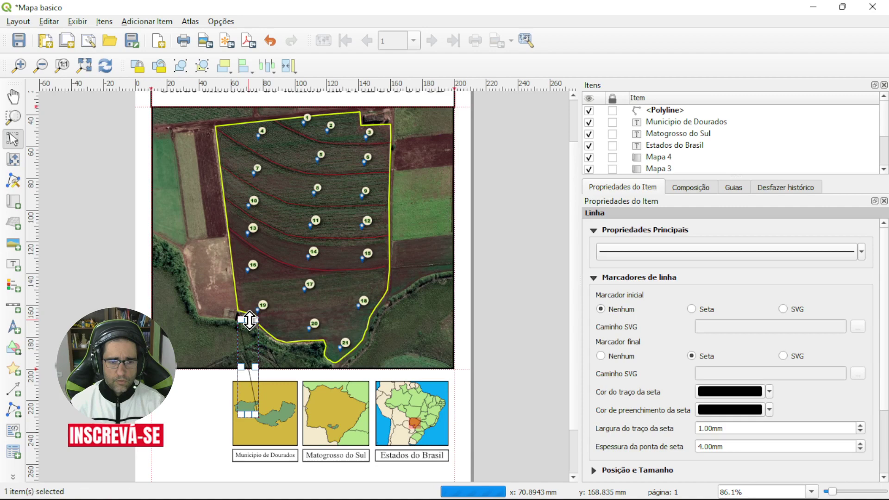
Draw a second arrow from the same point in the Dourados inset to the field's southern tip and fine-tune its end position.
click(13, 390)
scroll(264, 414, up, 1)
scroll(264, 411, up, 2)
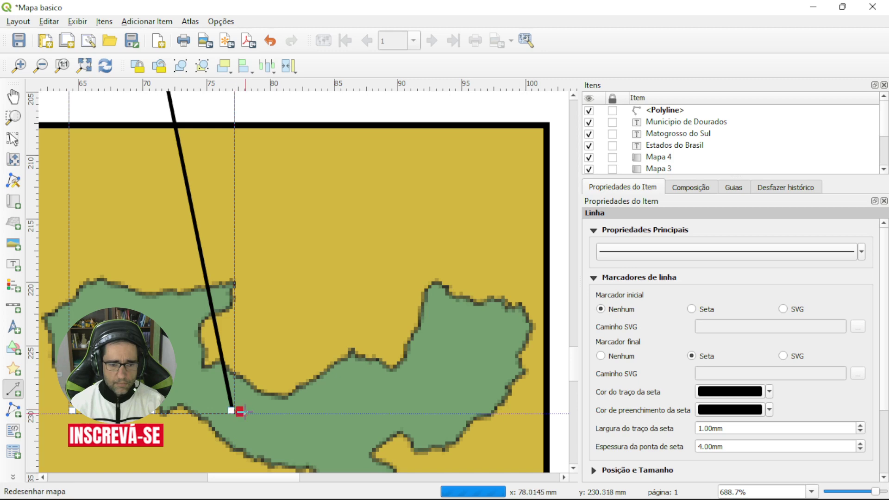
scroll(321, 319, down, 2)
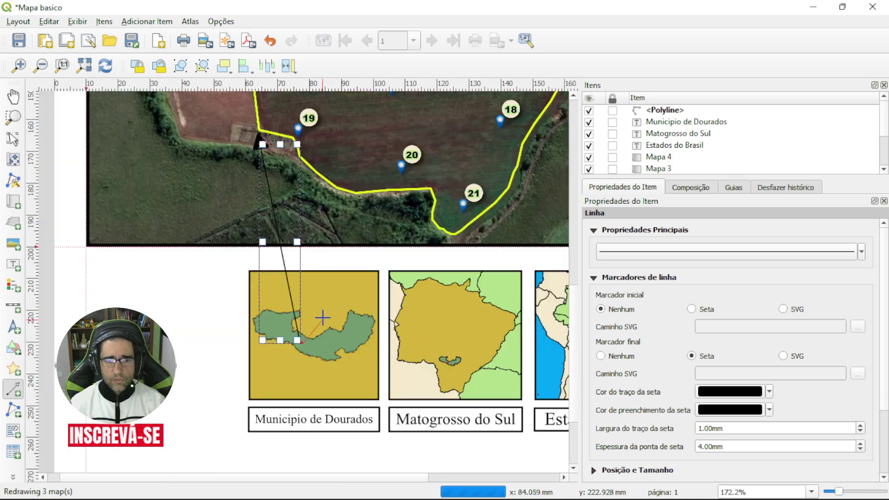
scroll(351, 291, down, 3)
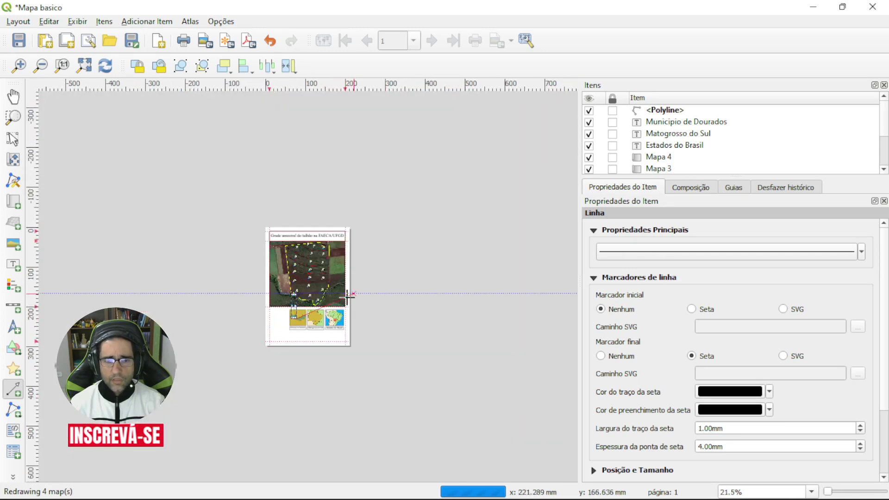
scroll(321, 296, up, 2)
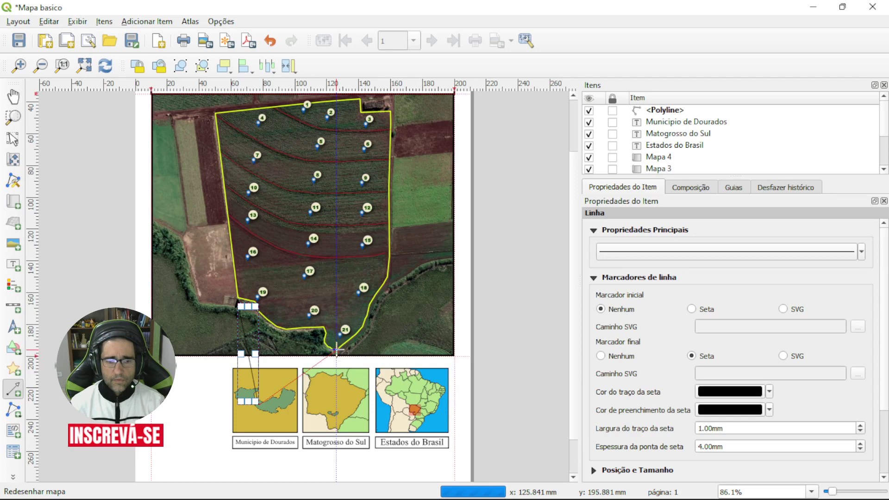
right_click(336, 350)
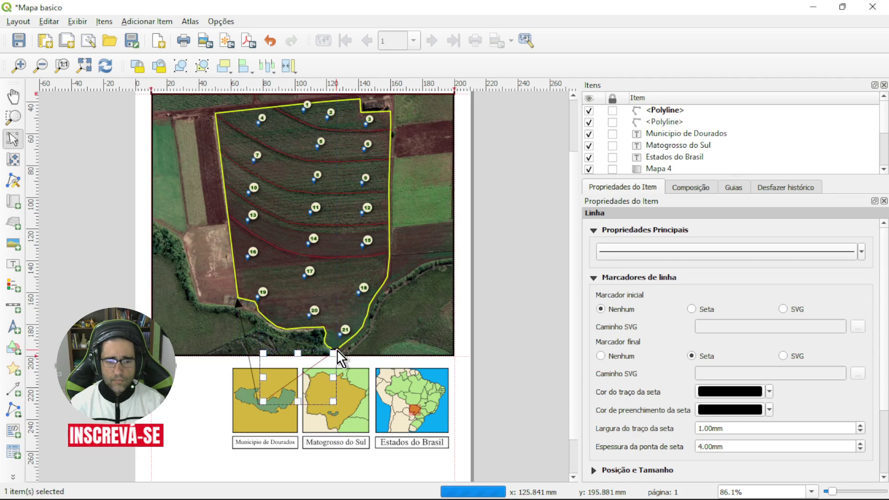
drag(331, 355, 330, 357)
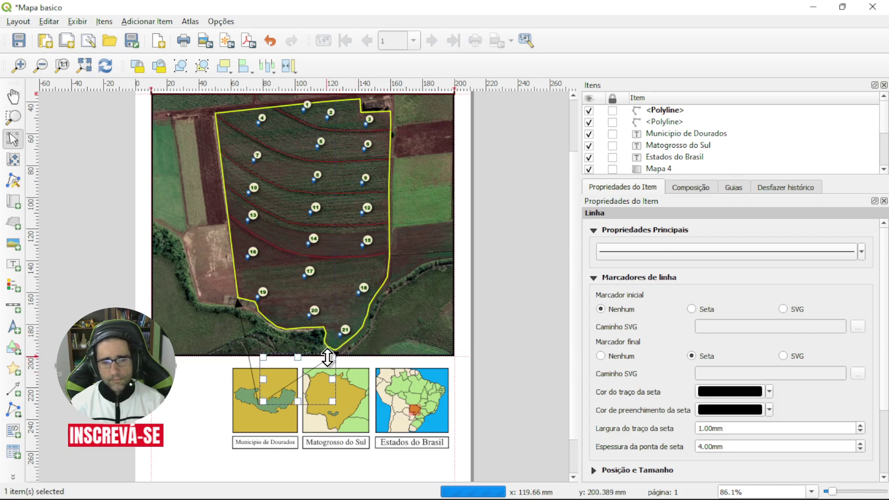
drag(327, 356, 332, 353)
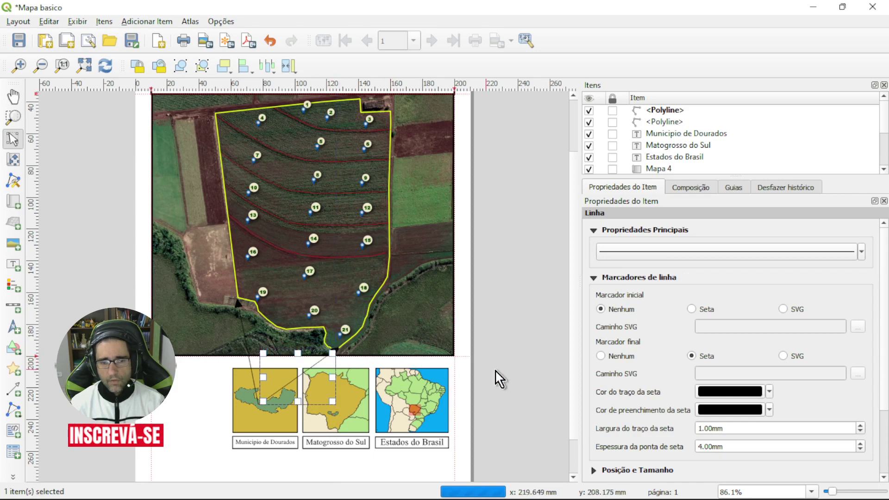
Try red for the second arrow's marker fill and stroke colours.
click(769, 410)
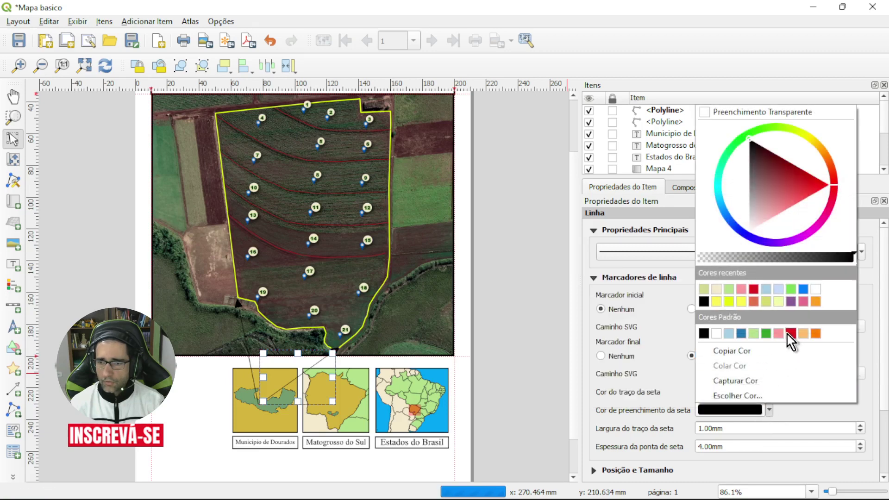
click(790, 334)
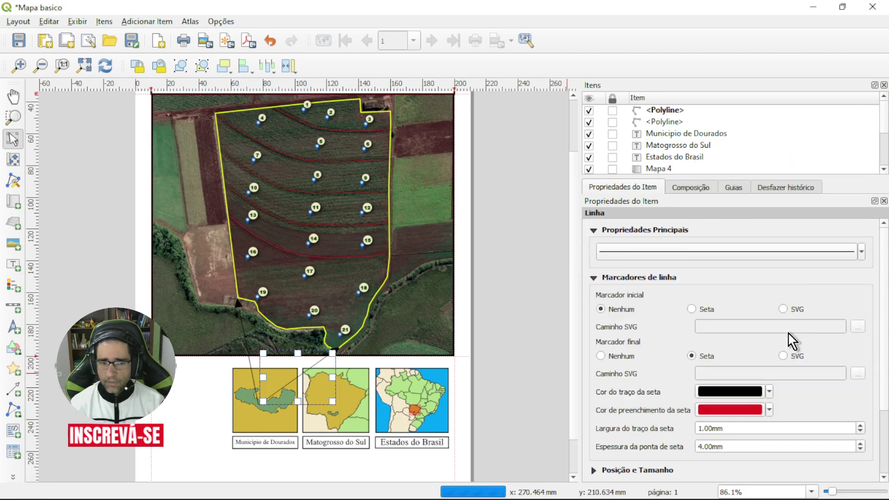
click(769, 392)
click(704, 271)
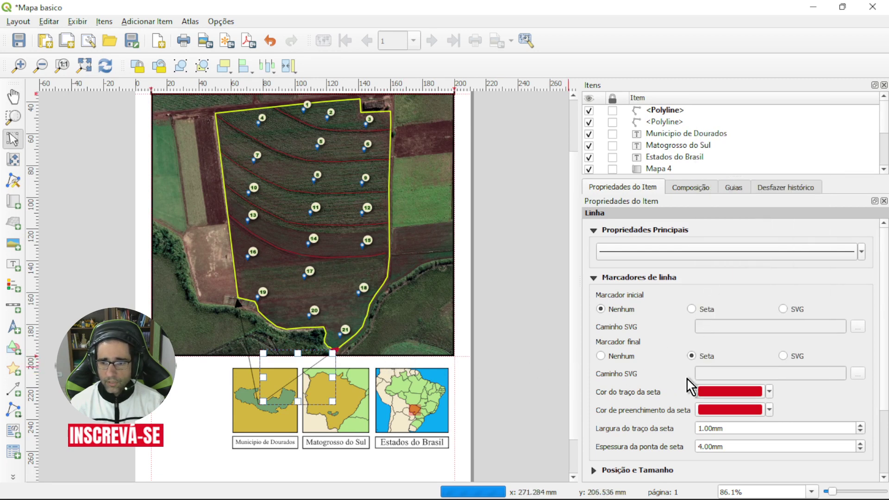
click(469, 343)
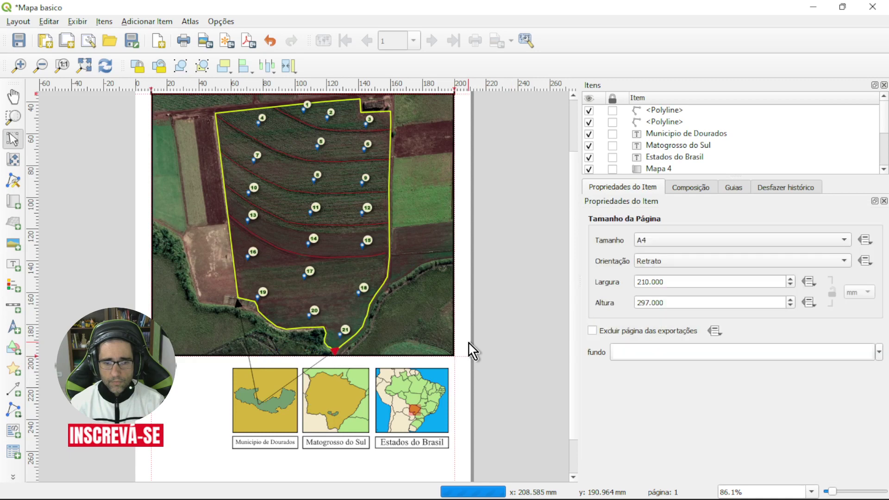
Reselect the second arrow line and restore its marker stroke and fill colours to black.
click(329, 355)
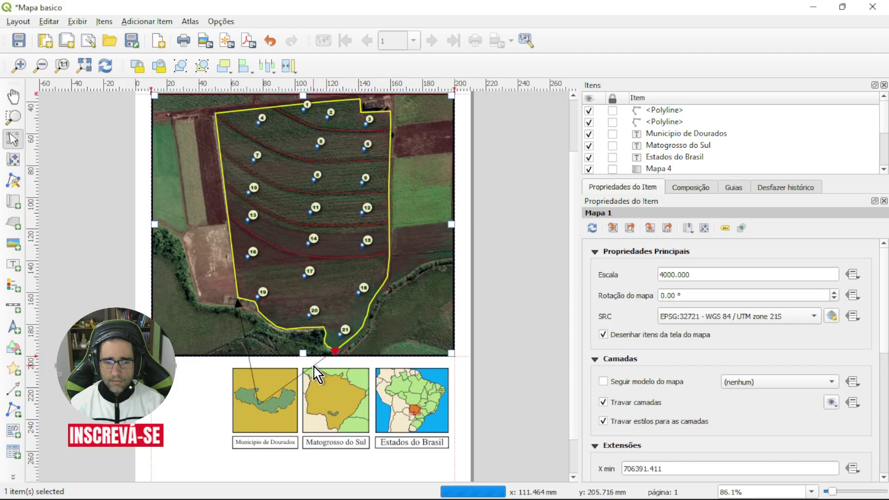
click(316, 374)
click(282, 387)
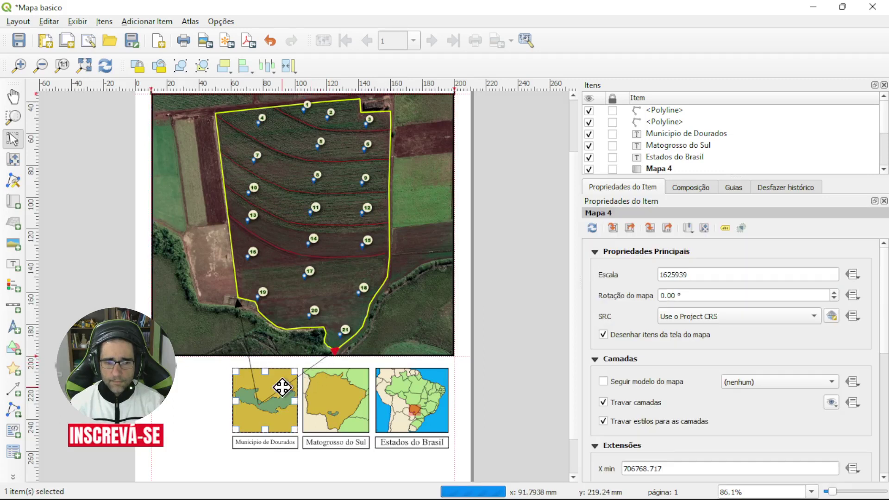
click(668, 115)
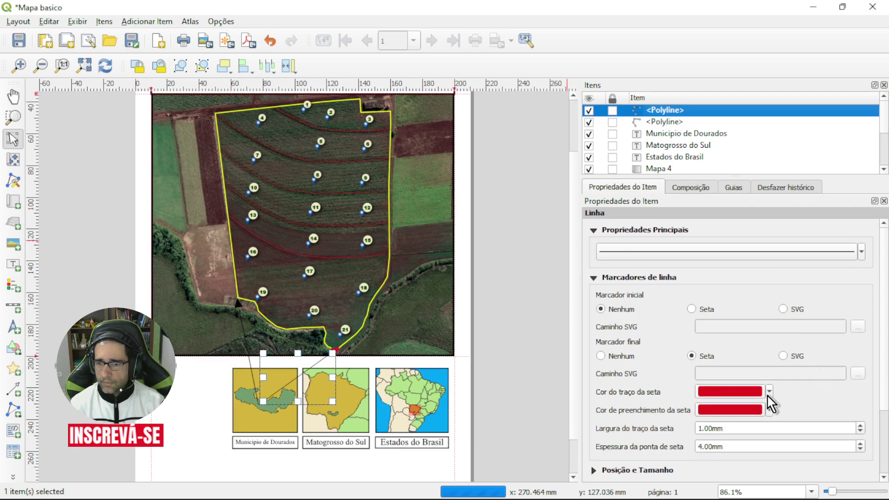
click(769, 393)
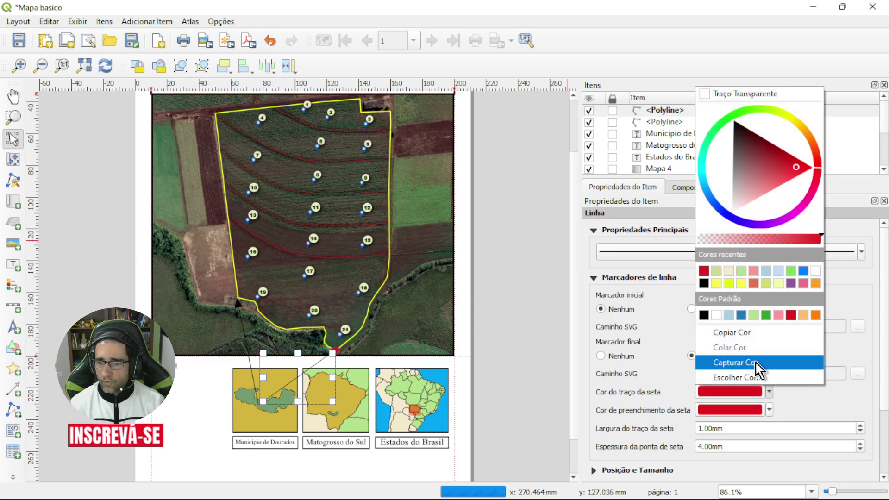
click(704, 283)
click(768, 410)
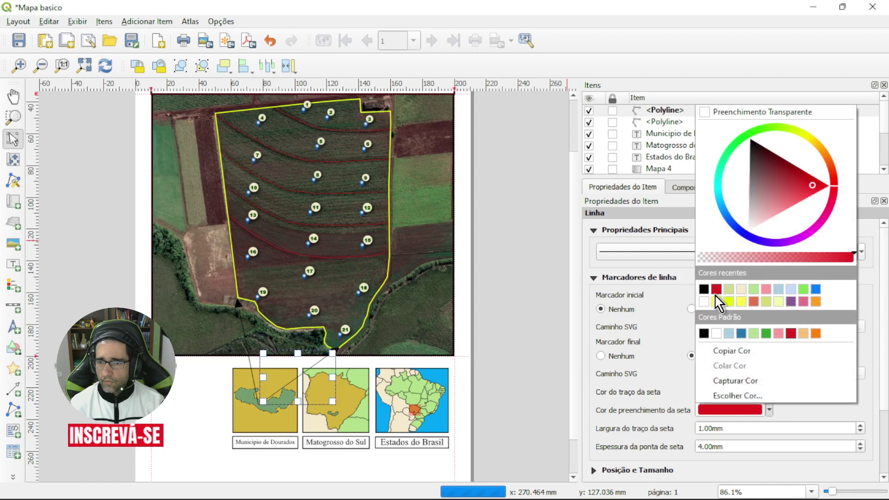
click(703, 289)
Set the second line's end marker to Nenhum to remove its arrowhead.
scroll(884, 356, down, 3)
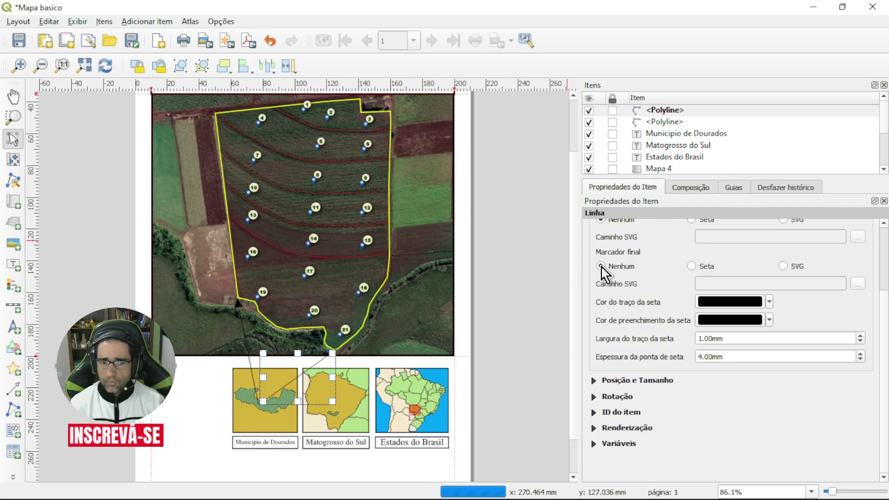
scroll(879, 301, up, 2)
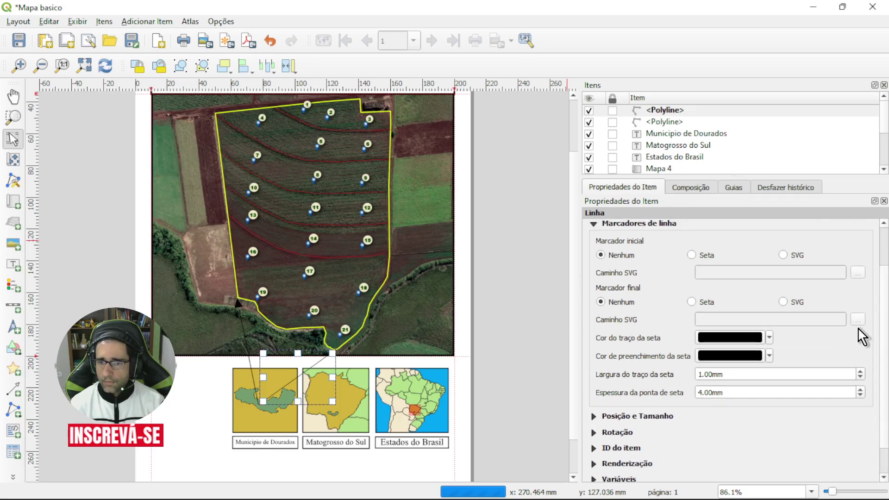
scroll(881, 289, up, 1)
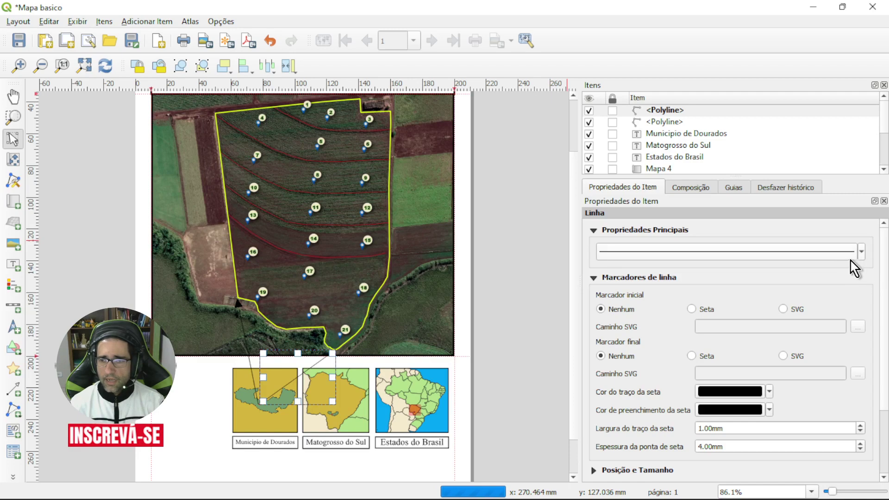
Try yellow for the second line's symbol colour, then set it to red.
click(861, 253)
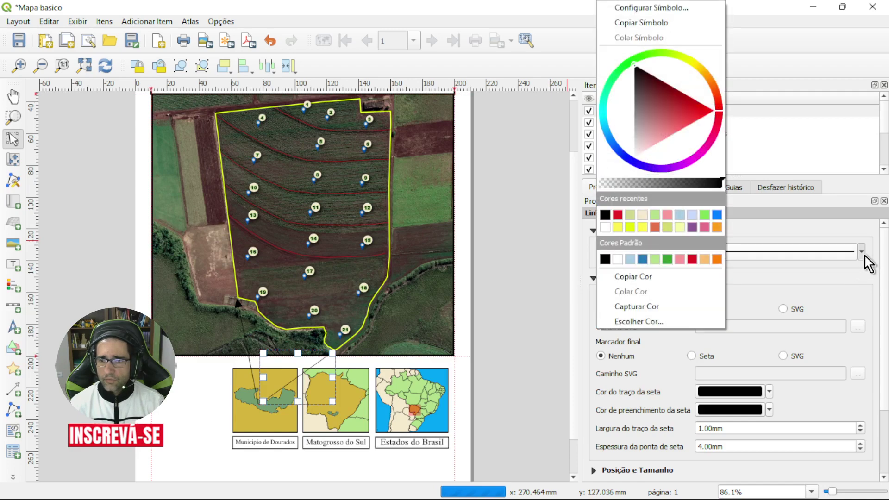
click(630, 227)
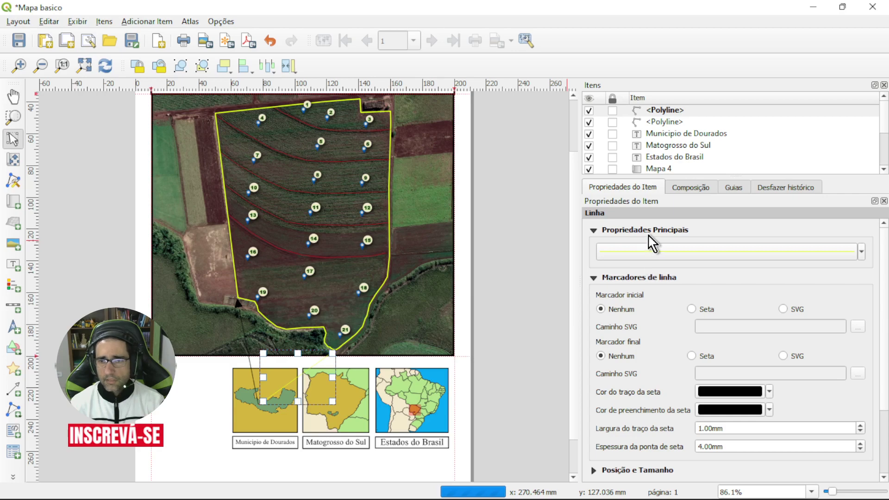
click(861, 253)
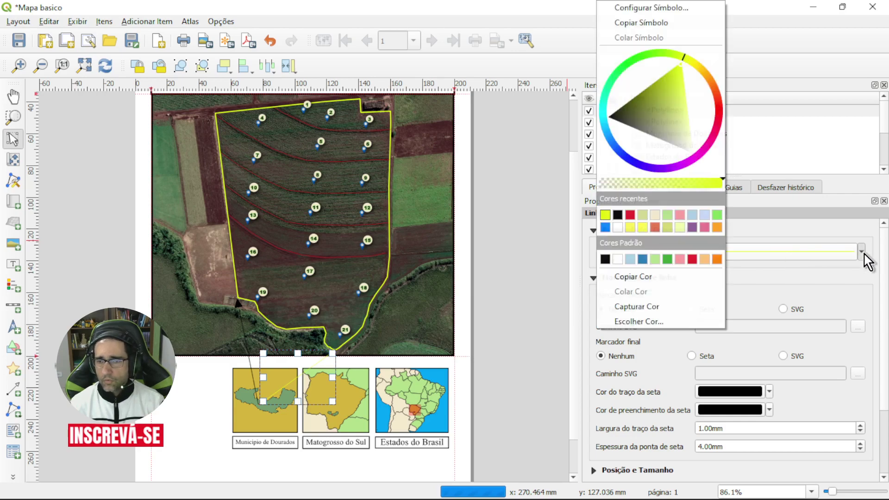
click(630, 216)
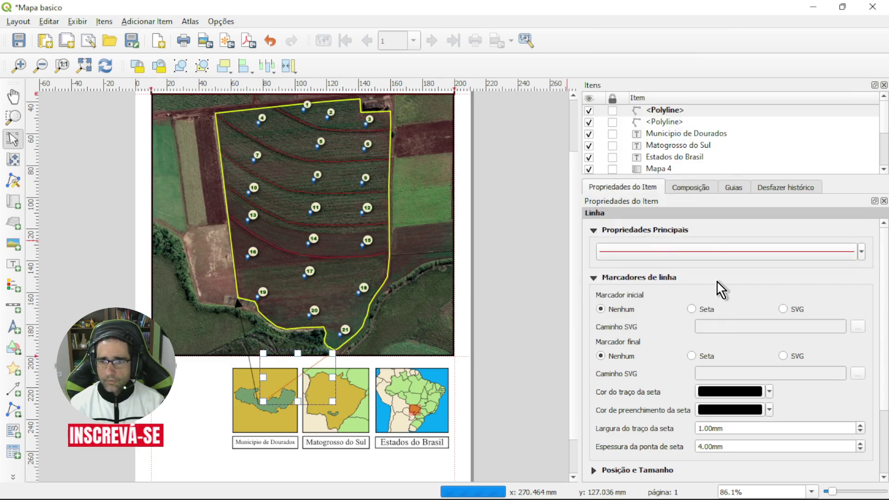
click(861, 254)
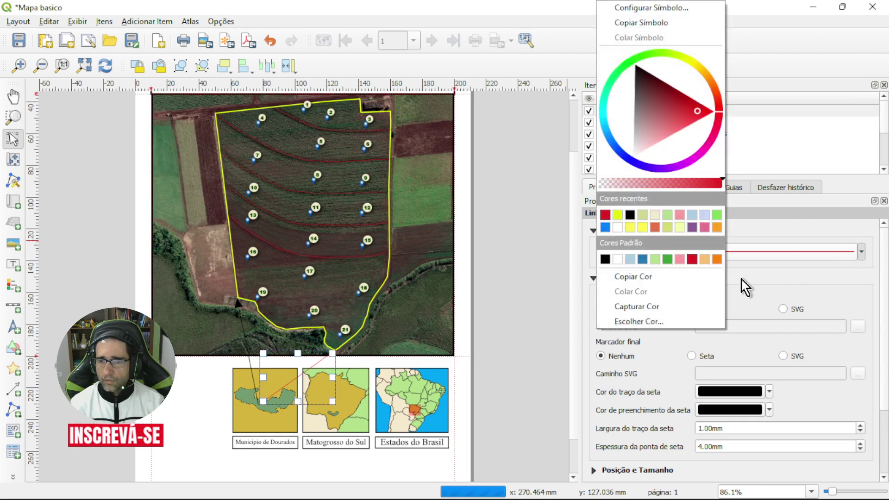
click(861, 253)
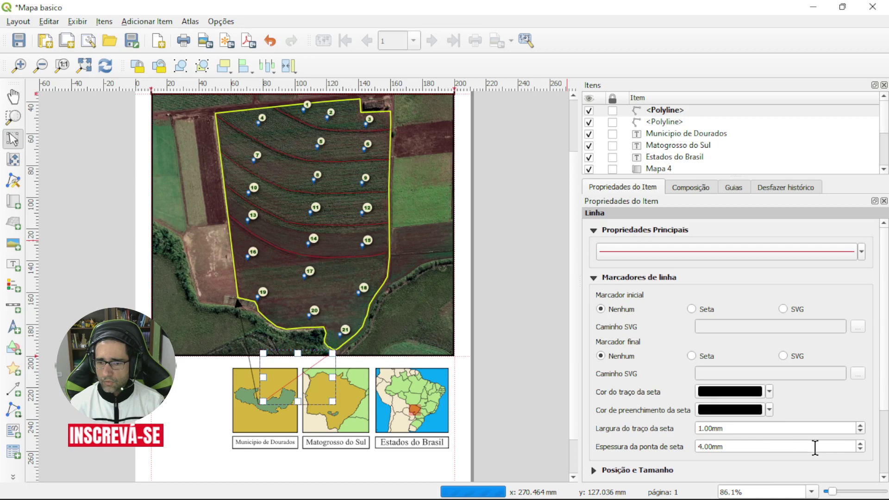
Try an arrow stroke width of 1.40 mm on the second line, then return it to 1.00 mm.
click(860, 426)
click(860, 425)
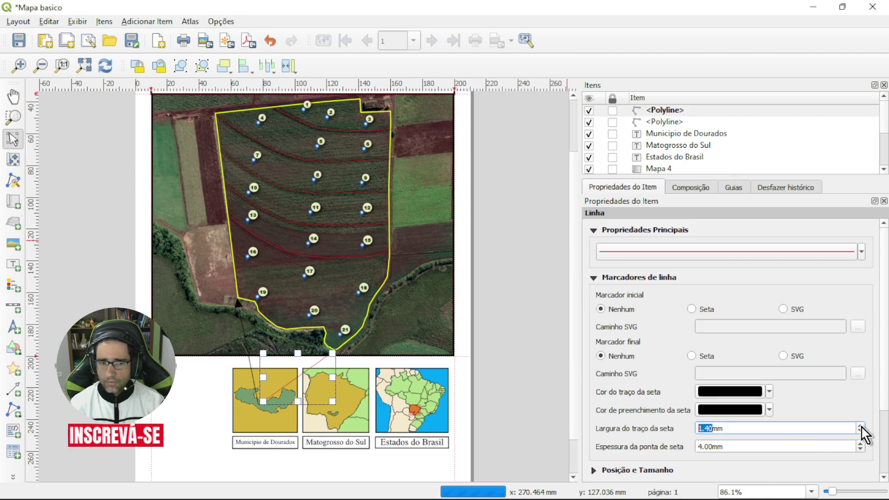
click(860, 426)
click(859, 426)
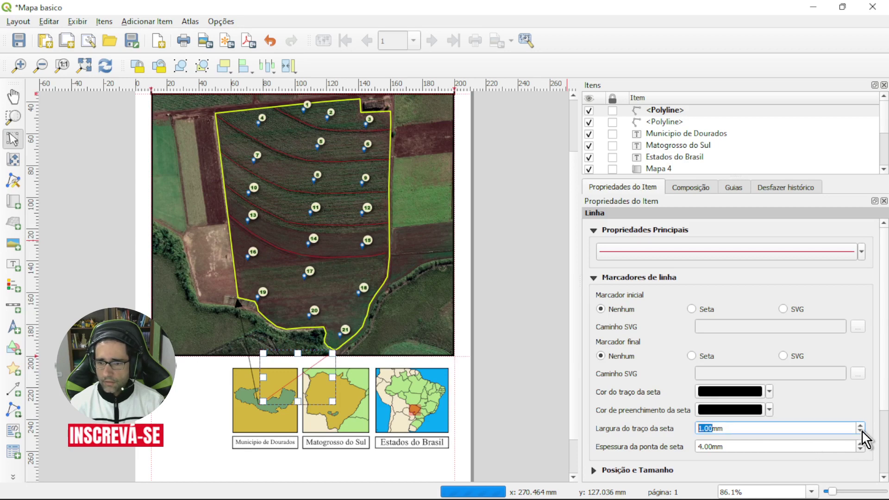
Set the stroke width of the second line's Linha Simples symbol layer to 0.5 mm.
scroll(883, 407, down, 3)
scroll(883, 394, up, 3)
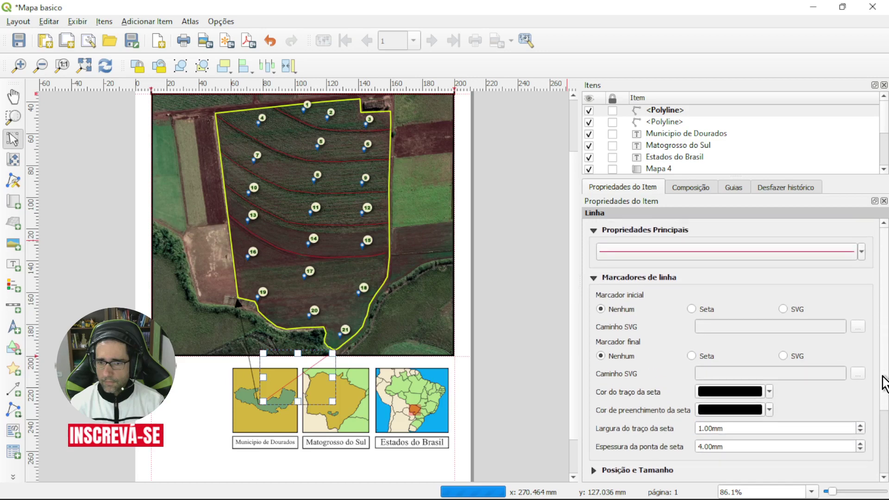
click(840, 252)
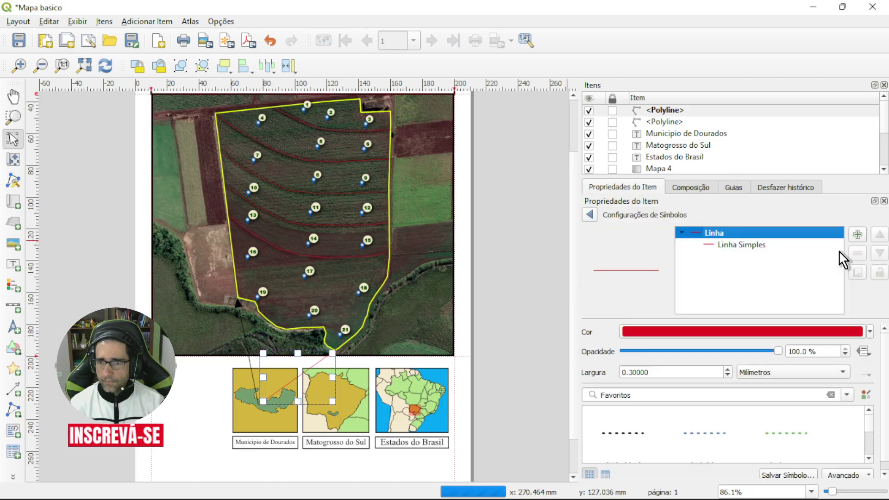
click(761, 246)
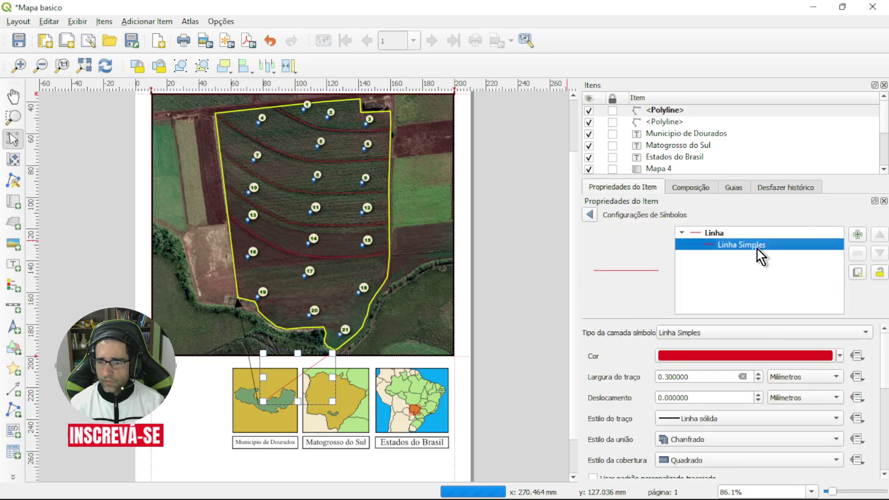
click(758, 374)
click(759, 374)
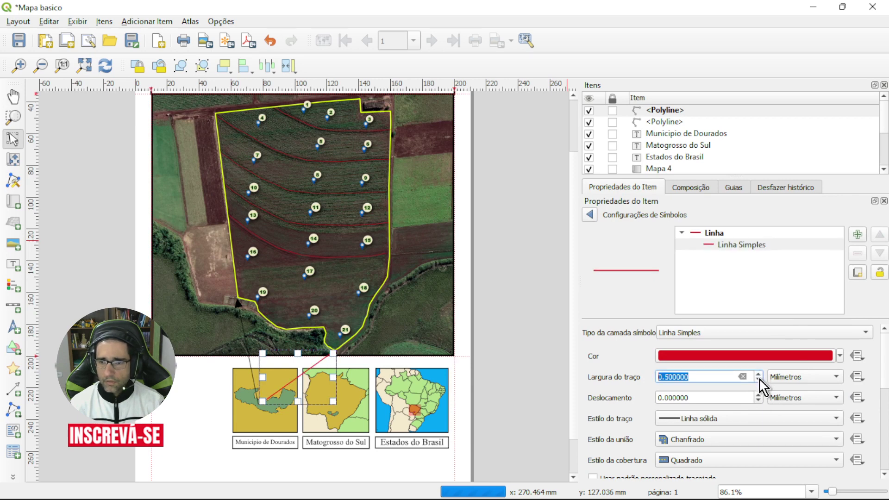
click(590, 215)
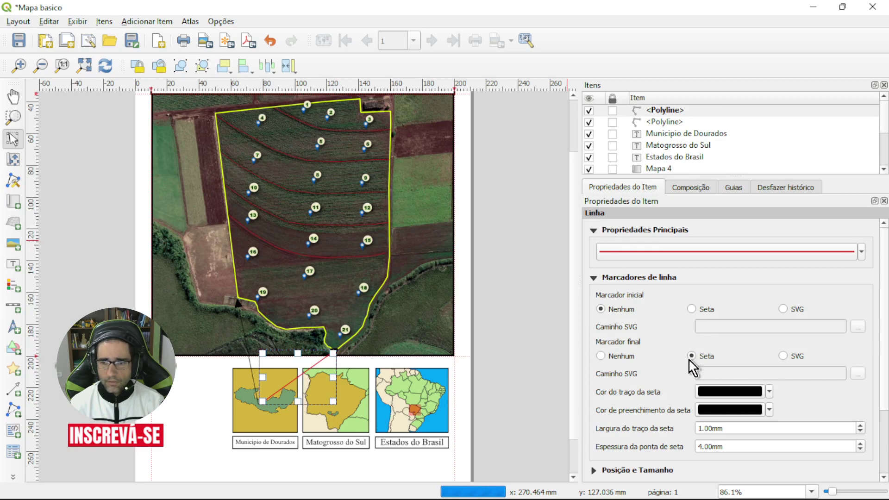
Give the second line a Seta end marker with red arrow stroke and fill colours.
click(736, 392)
click(595, 215)
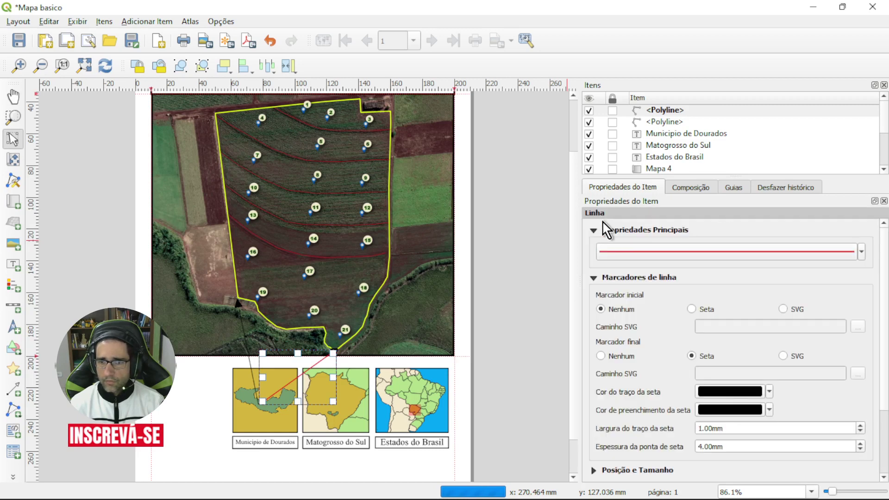
click(769, 392)
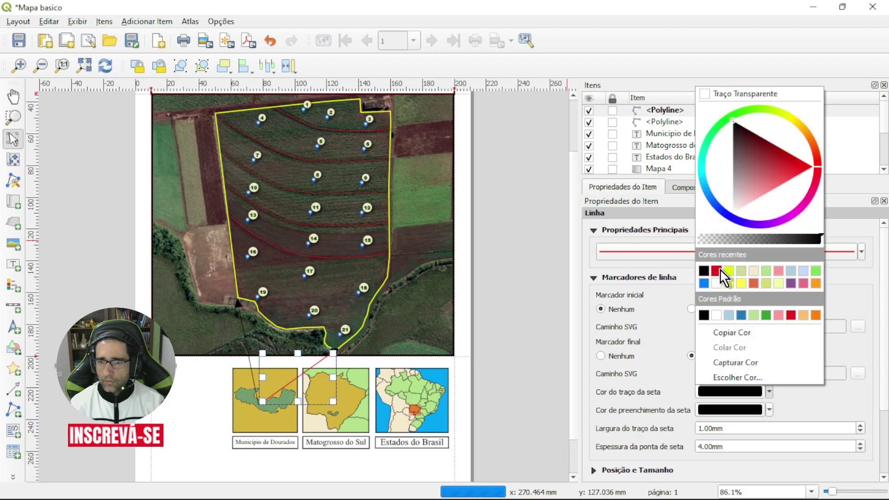
click(717, 271)
click(769, 409)
click(715, 304)
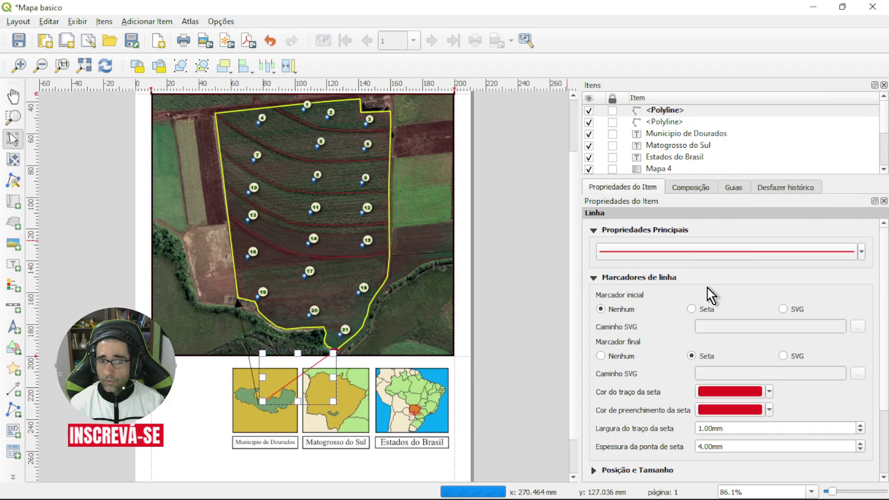
Set the first connector line's symbol colour to red and its stroke width to 0.7 mm.
click(239, 313)
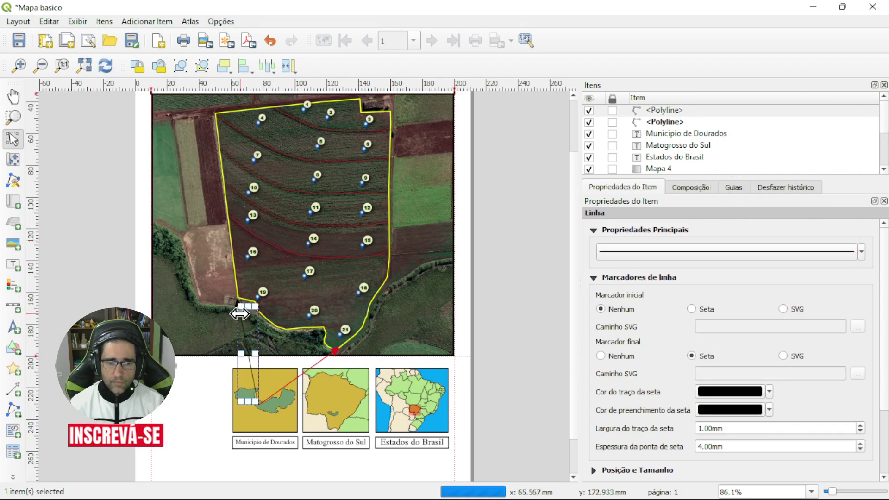
click(862, 254)
click(603, 211)
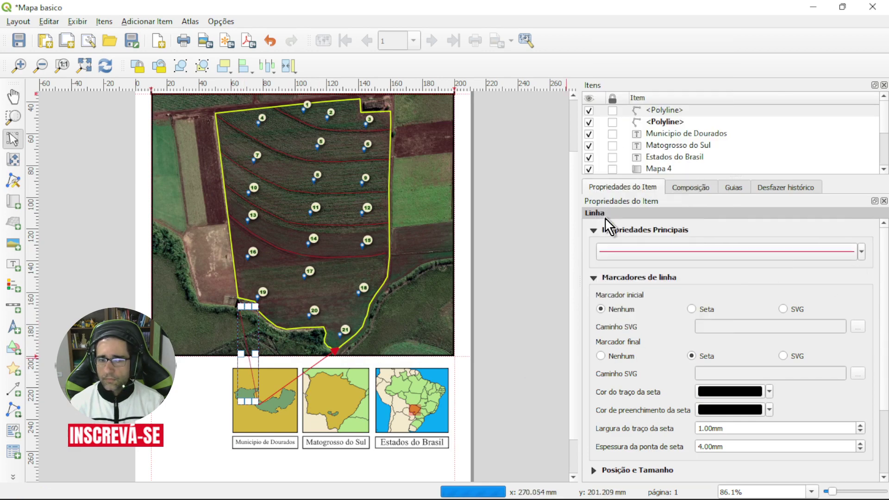
click(787, 252)
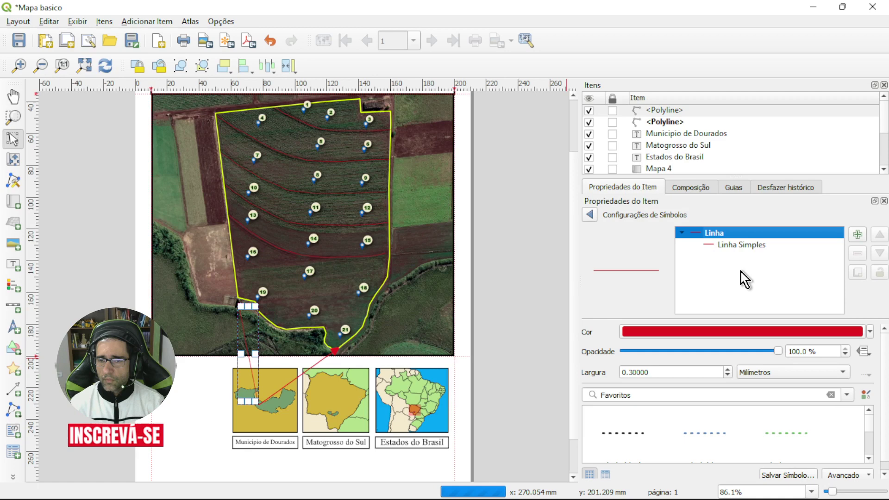
click(736, 245)
click(758, 374)
click(758, 374)
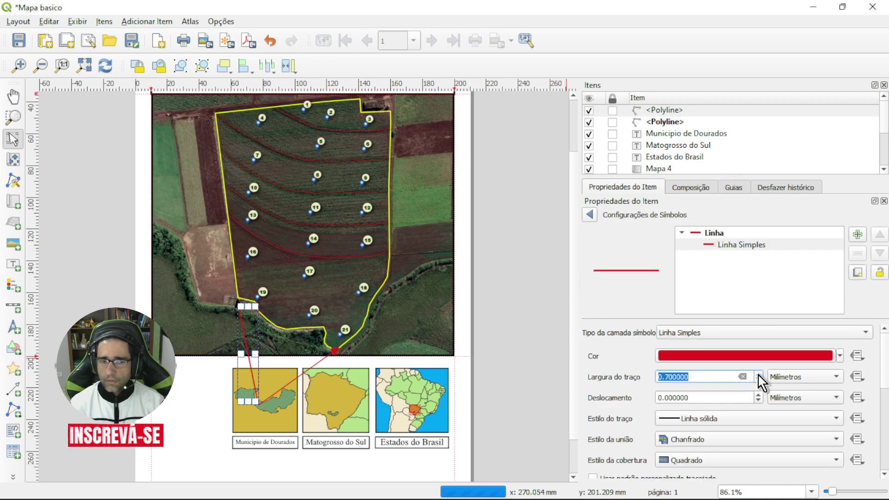
click(590, 214)
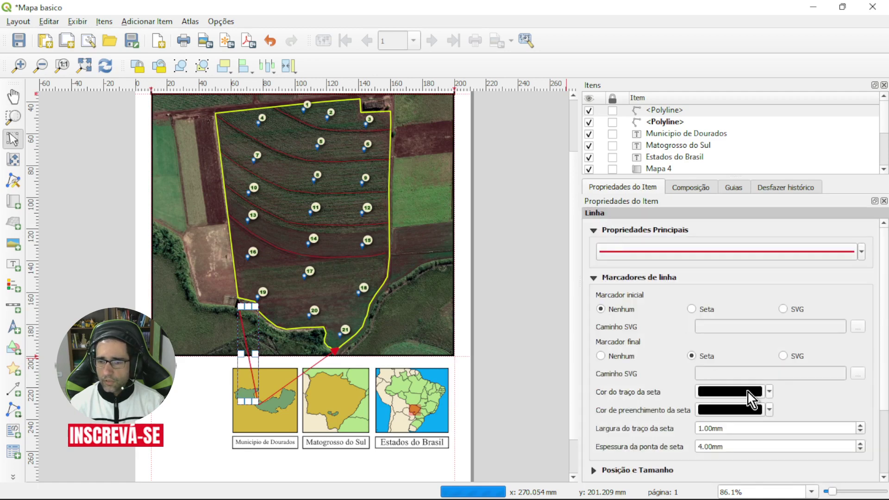
Set the first line's arrow stroke and fill colours to red, then deselect it and show the full page.
click(769, 393)
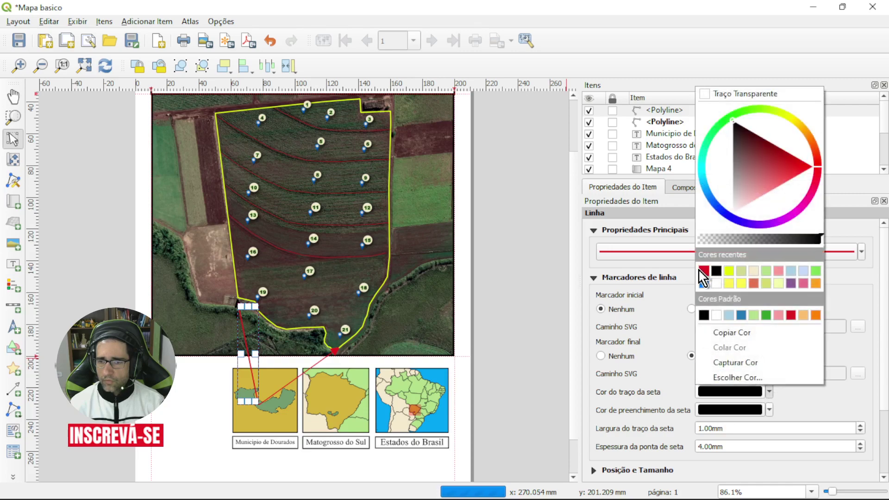
click(702, 276)
click(769, 410)
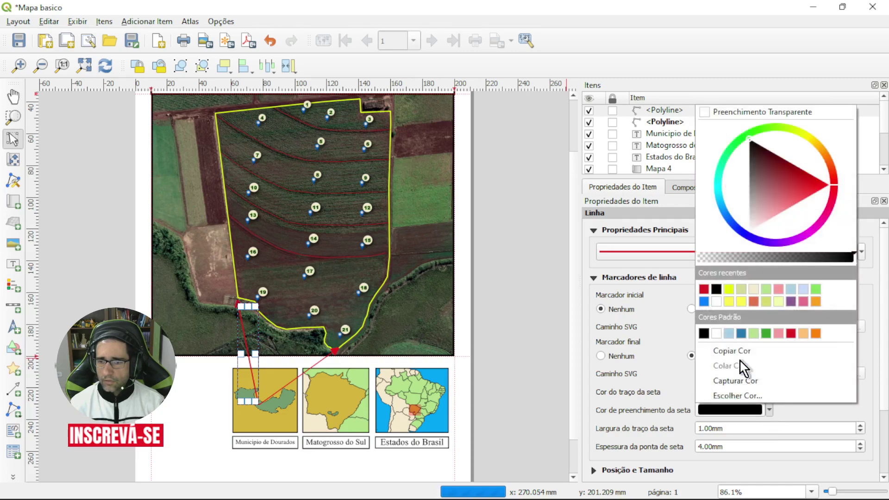
click(705, 296)
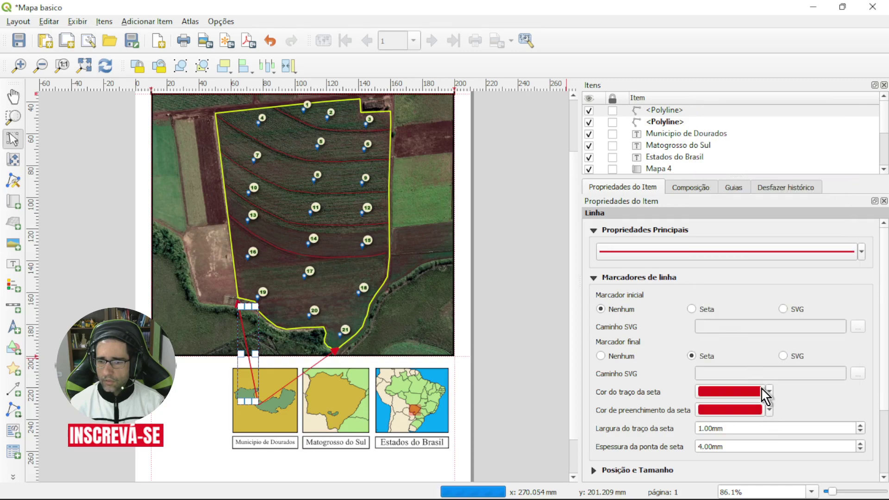
click(465, 401)
scroll(465, 396, down, 1)
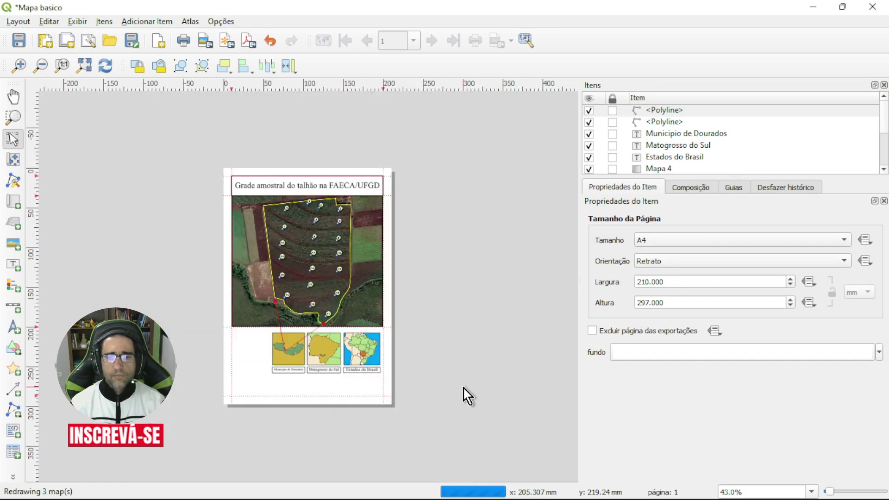
click(83, 65)
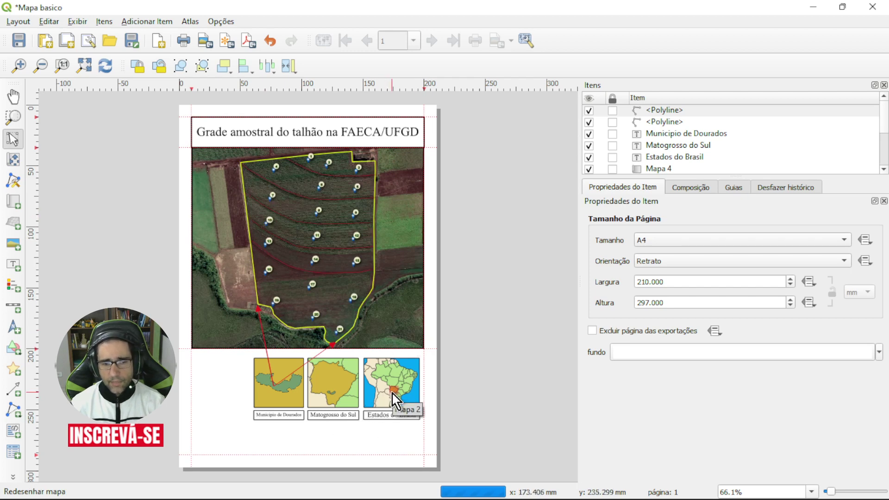
Open the Enquadramento 1 overview settings of the Matogrosso do Sul inset map.
click(335, 387)
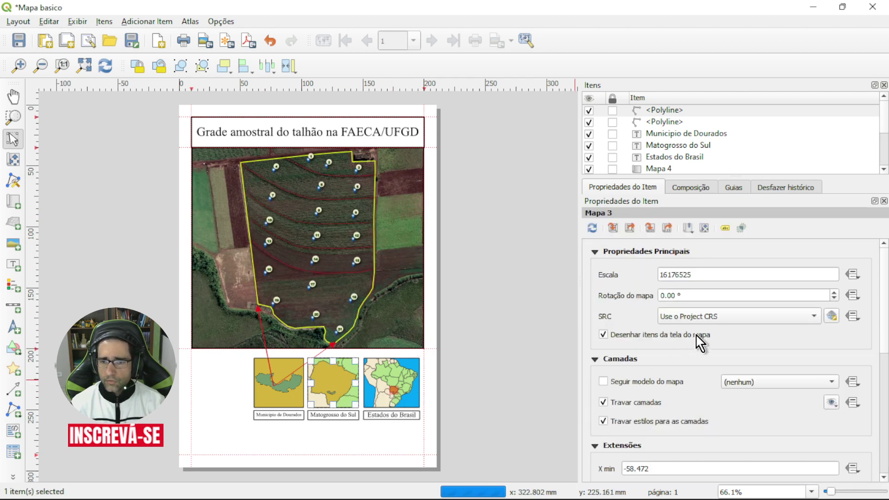
scroll(884, 317, down, 5)
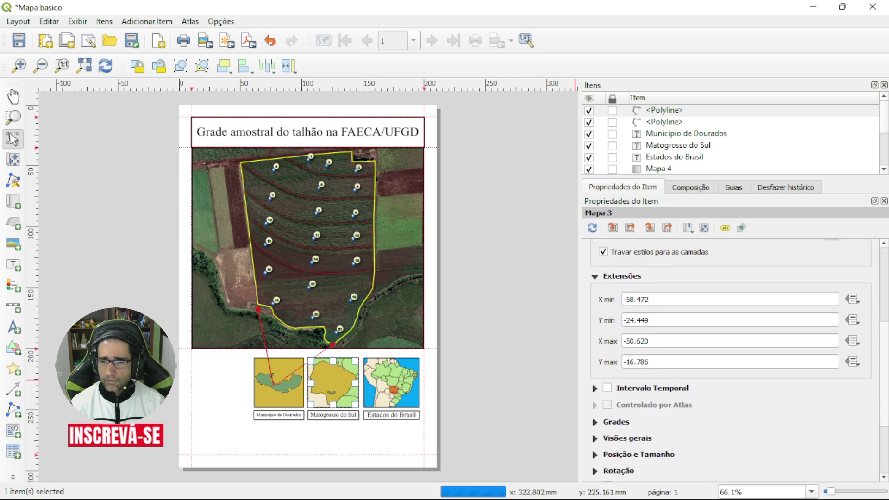
click(595, 415)
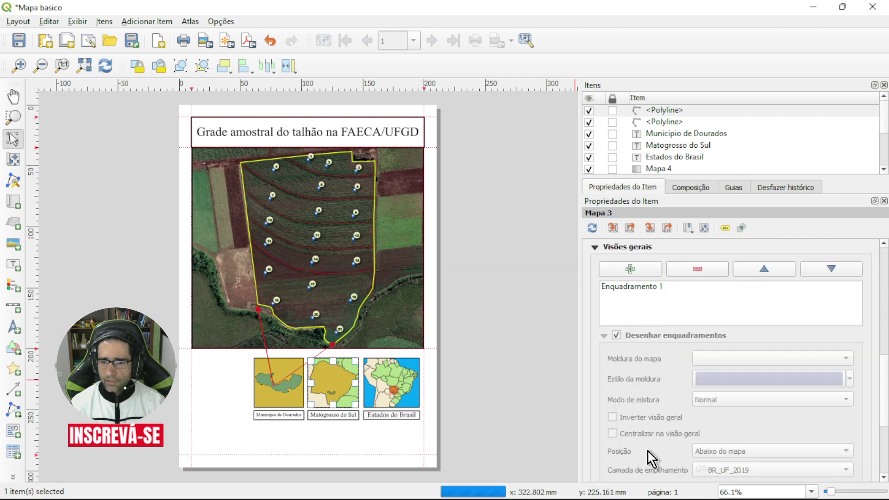
click(643, 287)
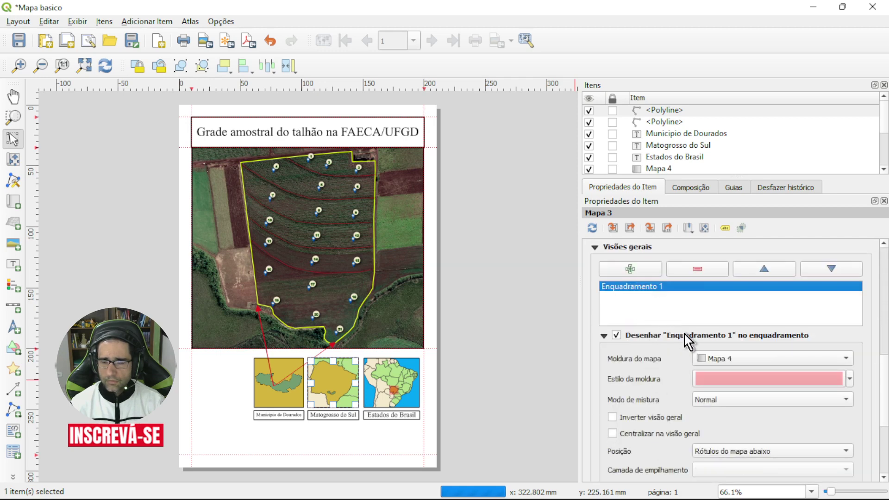
Try Mapa 2, Mapa 4 and Mapa 1 as the map frame of Enquadramento 1, ending on Mapa 2.
click(710, 358)
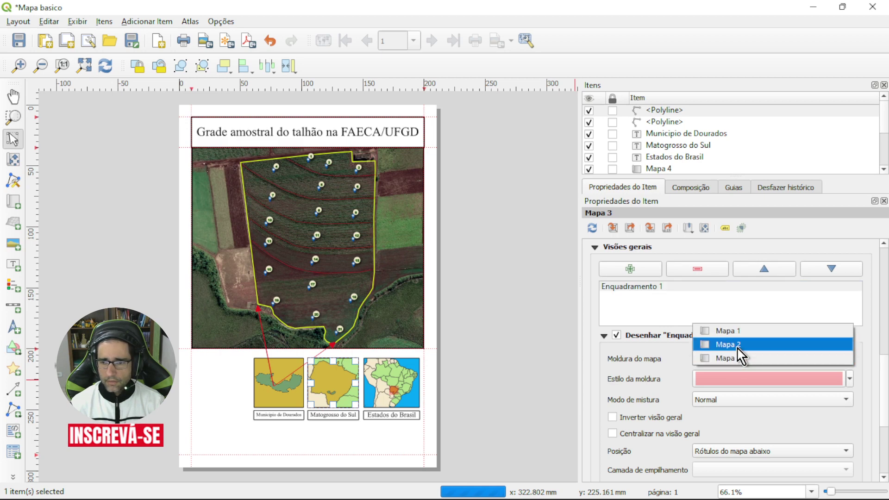
click(738, 347)
click(741, 356)
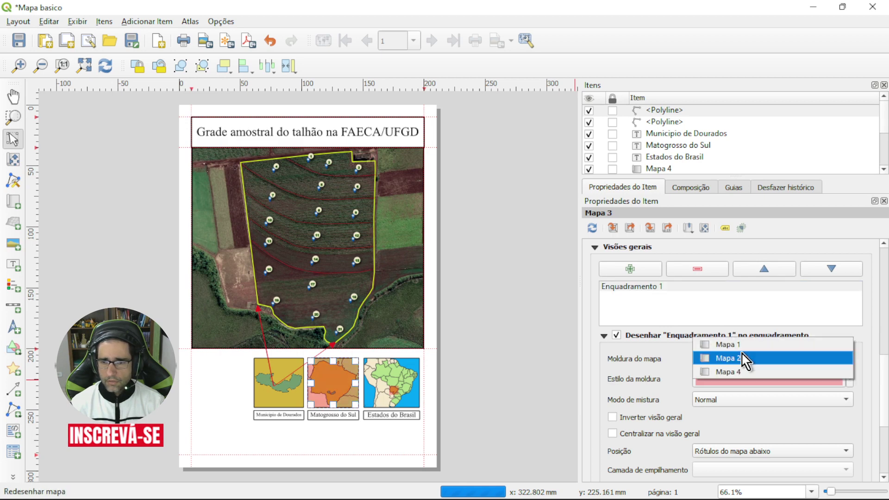
click(746, 373)
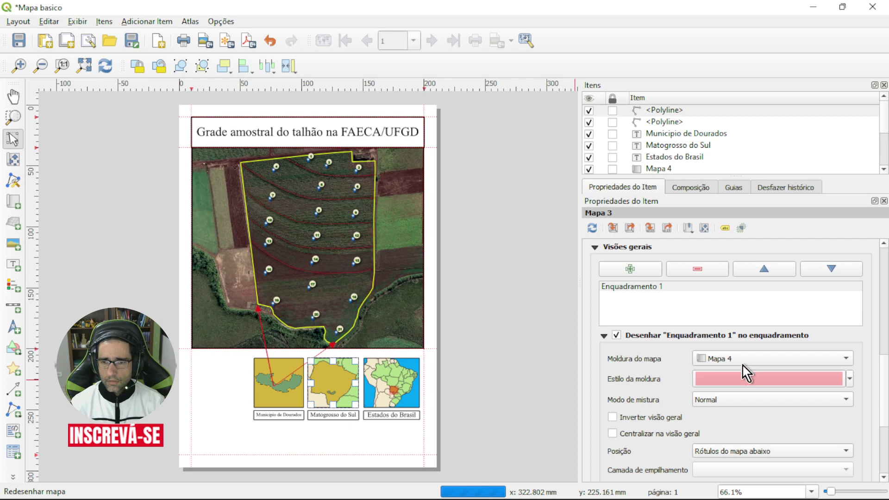
click(743, 362)
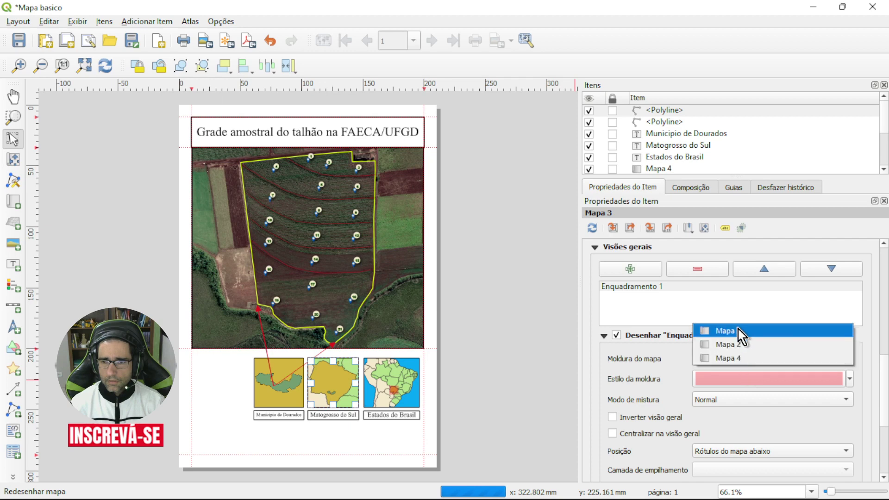
click(741, 332)
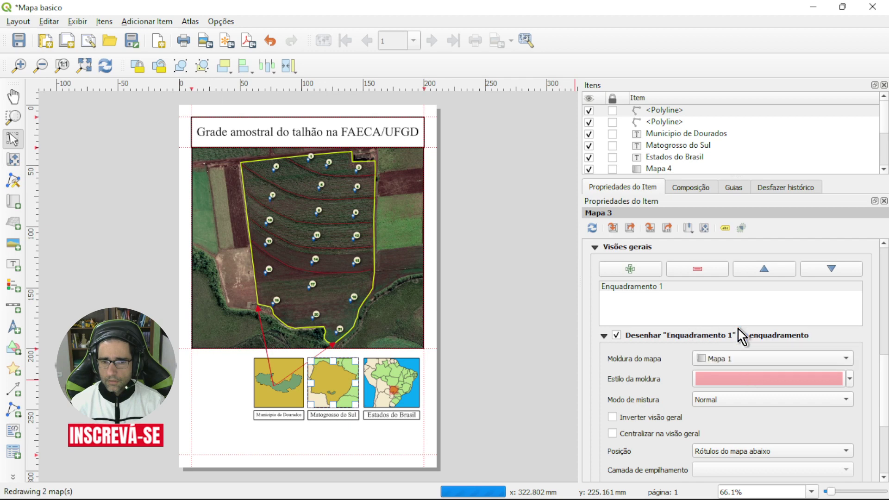
click(748, 361)
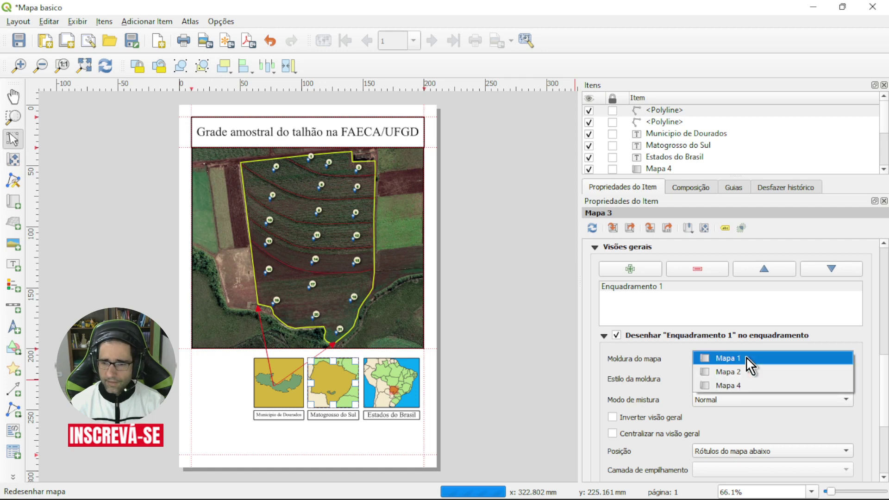
click(752, 374)
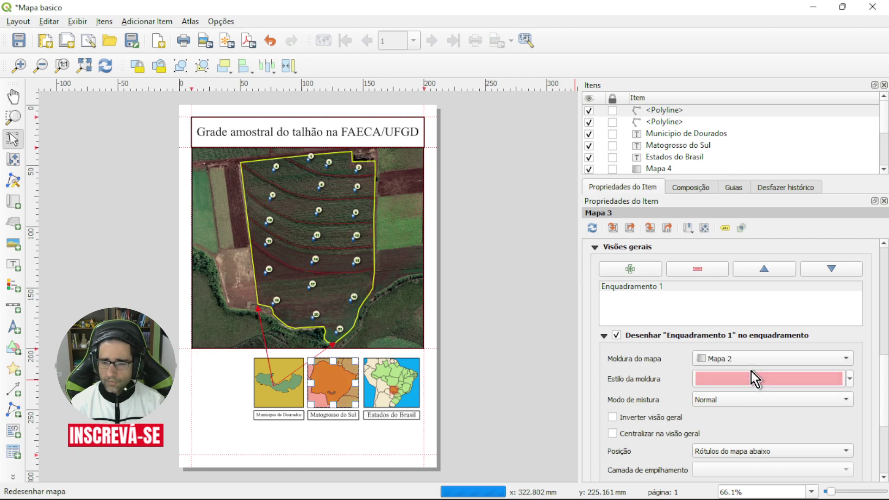
Try inverting the overview, switch the inversion off again, and remove Enquadramento 1 from the Matogrosso do Sul inset.
click(612, 417)
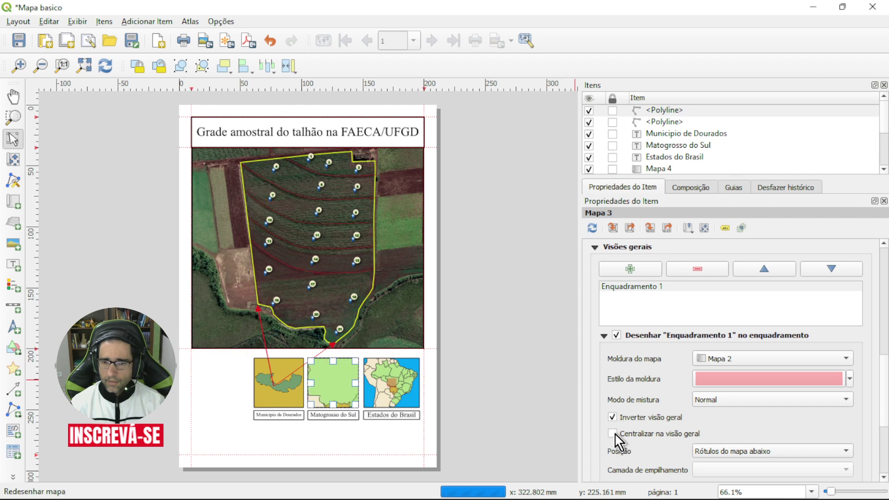
click(612, 417)
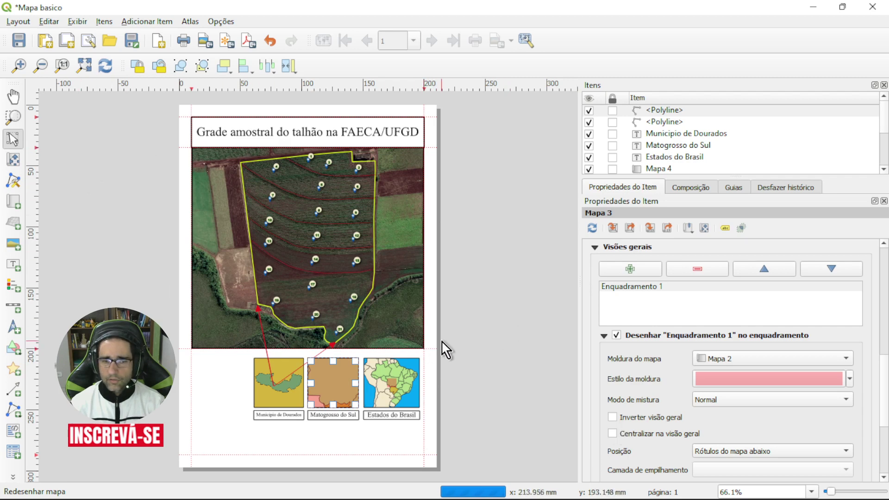
click(688, 271)
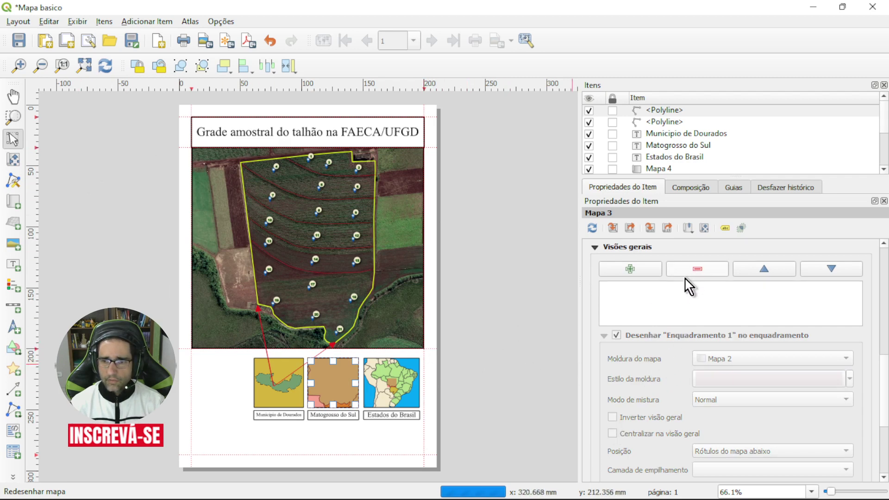
Move and rescale the map content inside the Matogrosso do Sul inset so the state fills the centre of its frame.
click(13, 163)
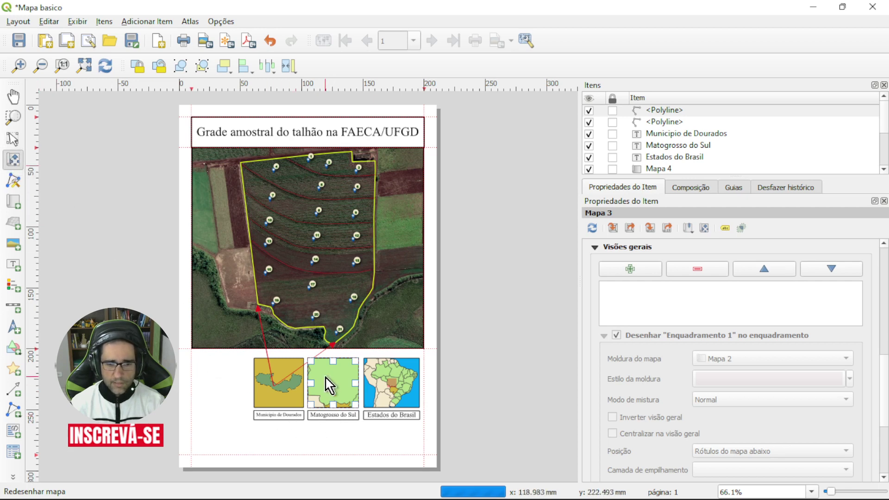
mouse_move(327, 385)
mouse_down()
mouse_move(337, 398)
mouse_move(333, 370)
mouse_up()
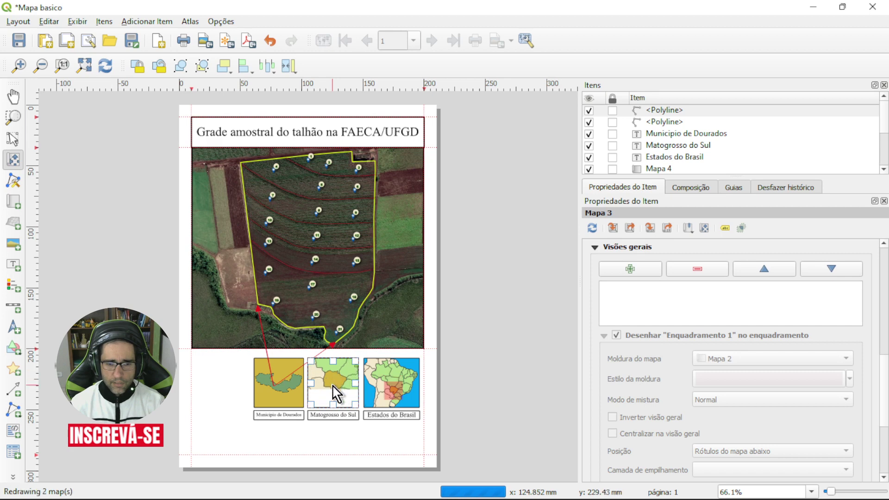
scroll(337, 394, up, 2)
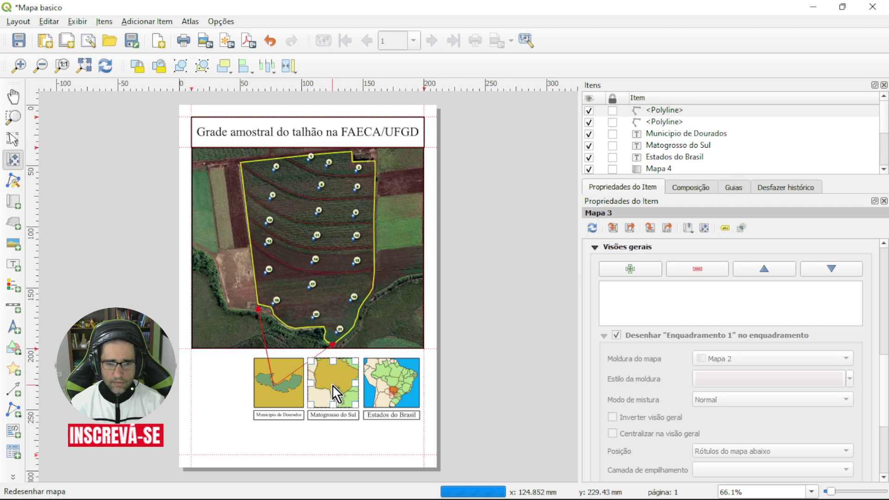
drag(340, 379, 334, 381)
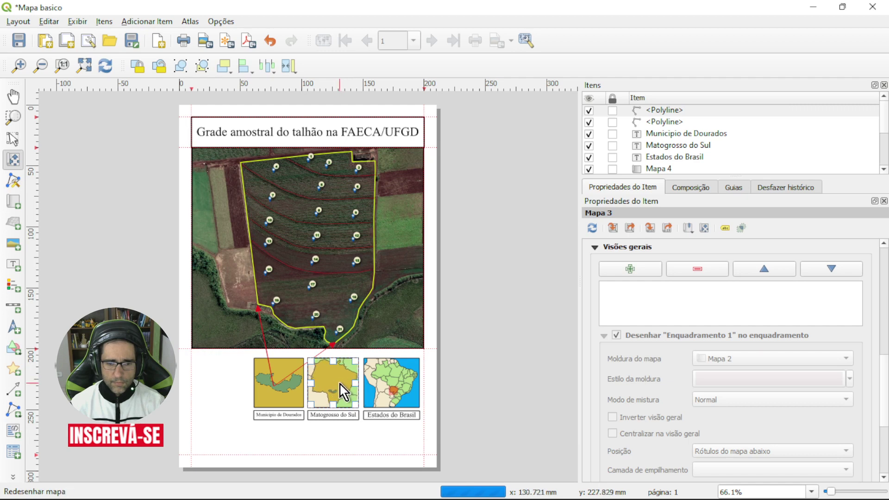
Add an overview to the Matogrosso do Sul inset, trying Mapa 2 before choosing Mapa 4 as its map frame, and keep the blend mode Normal.
click(654, 273)
click(754, 364)
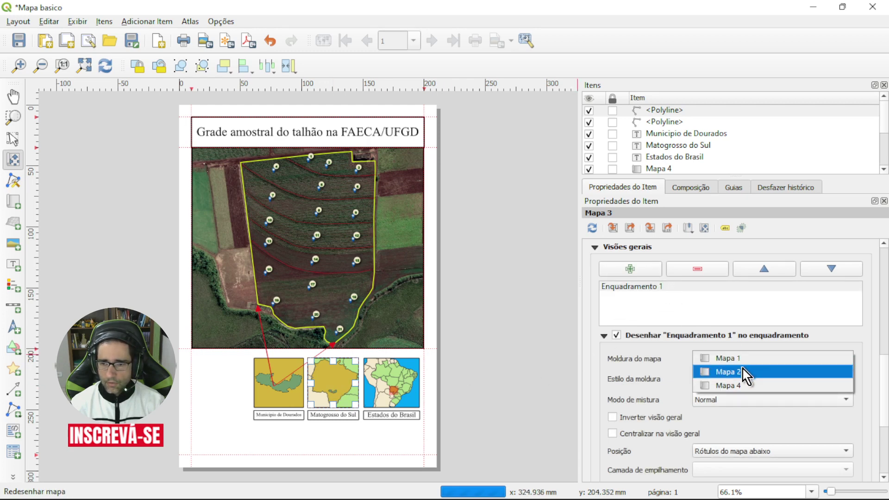
click(745, 373)
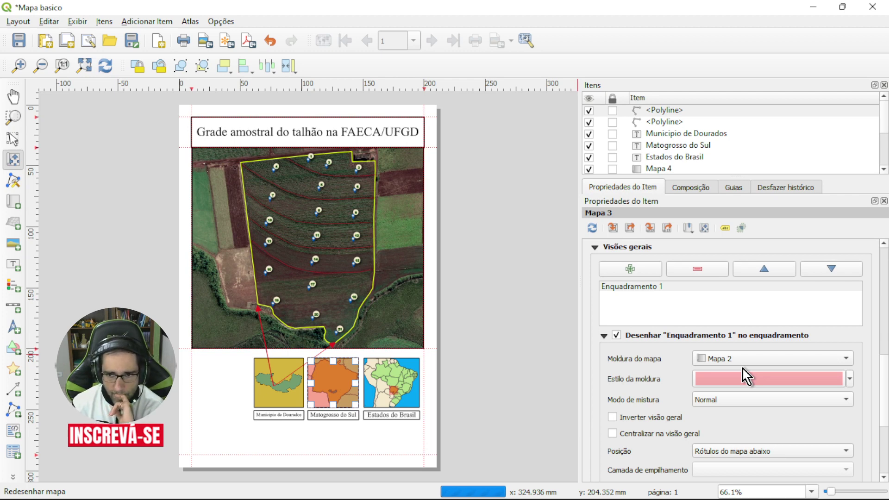
click(742, 361)
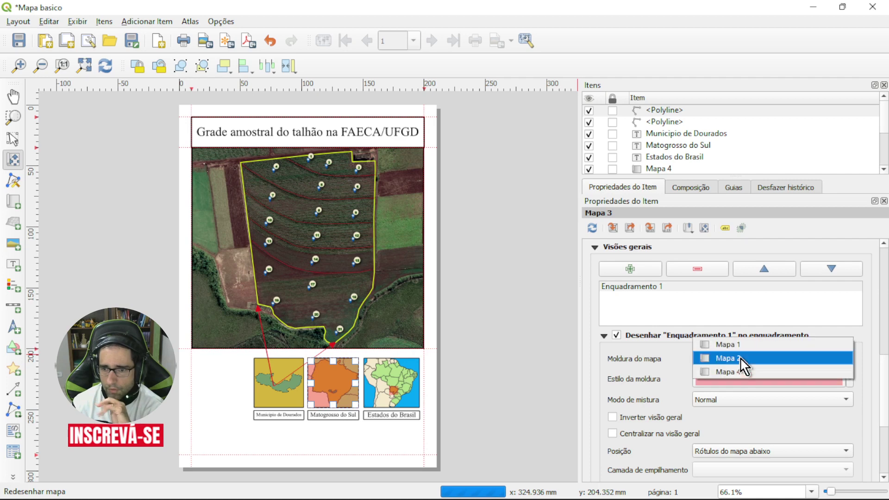
click(746, 375)
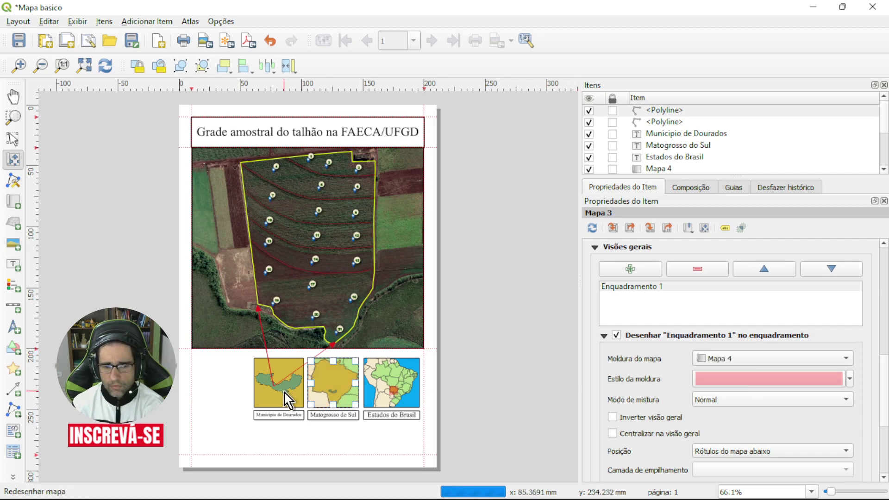
click(747, 406)
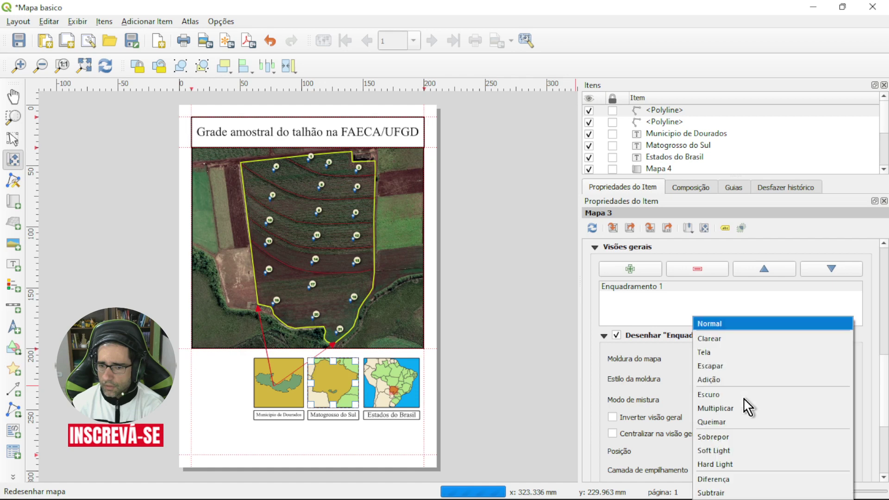
click(720, 324)
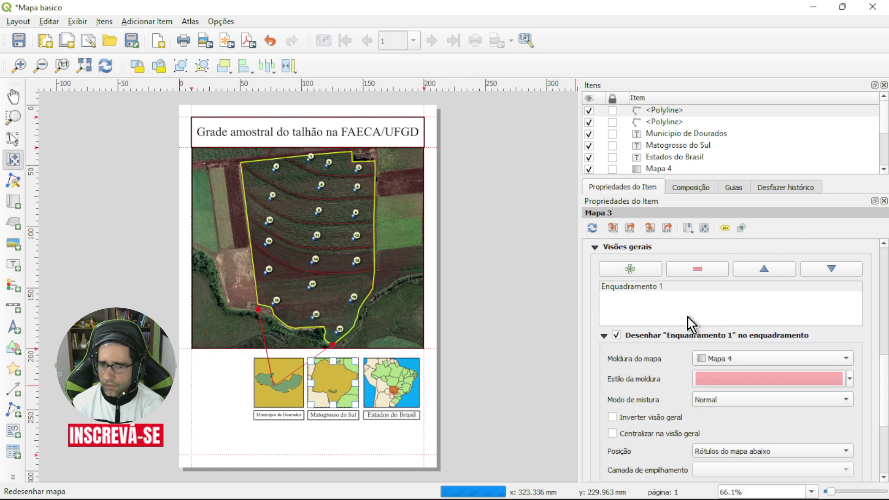